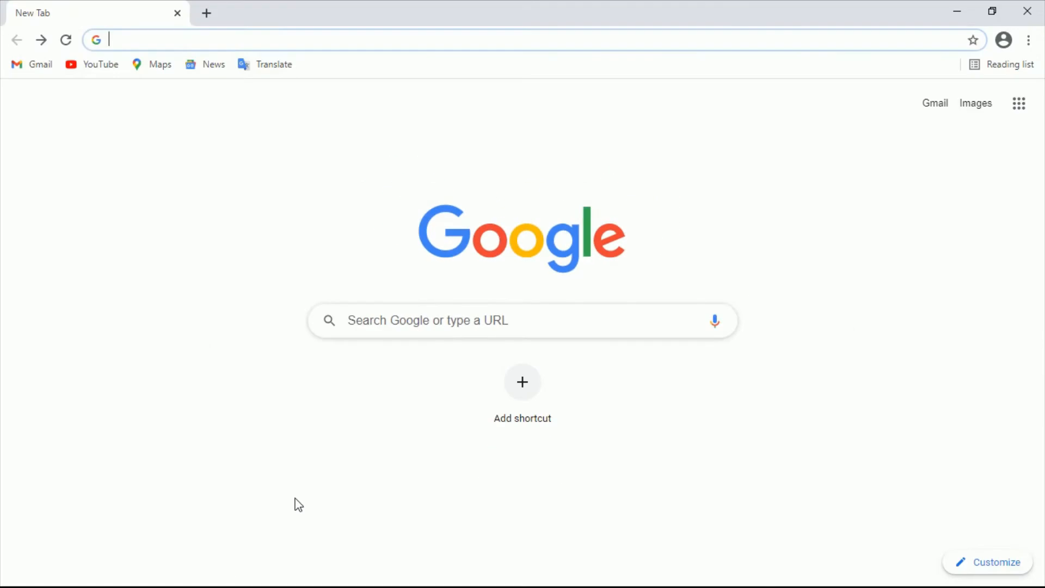
pyautogui.write('https://www.codeblocks.org/')
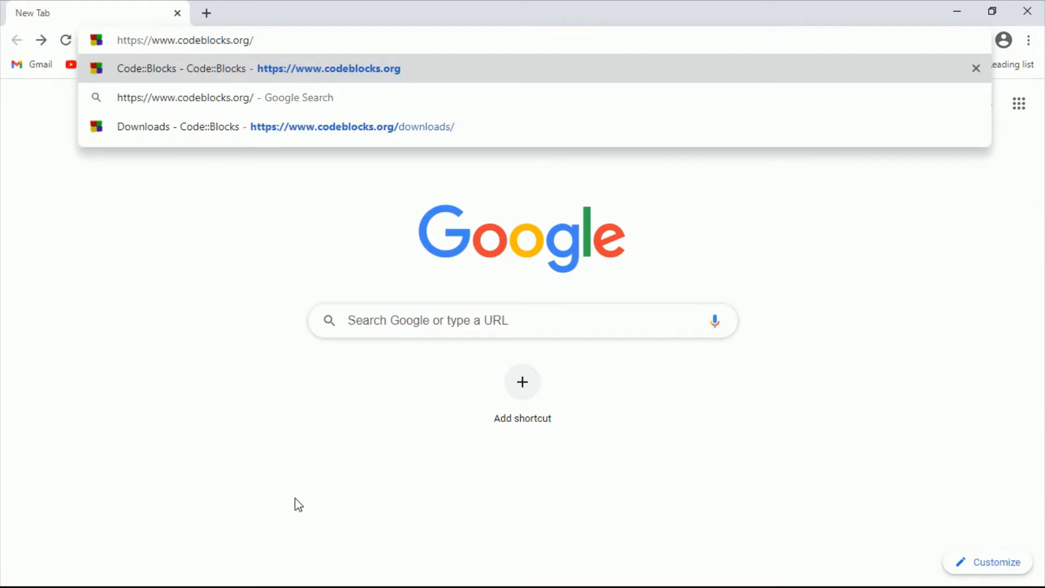
pyautogui.press('Return')
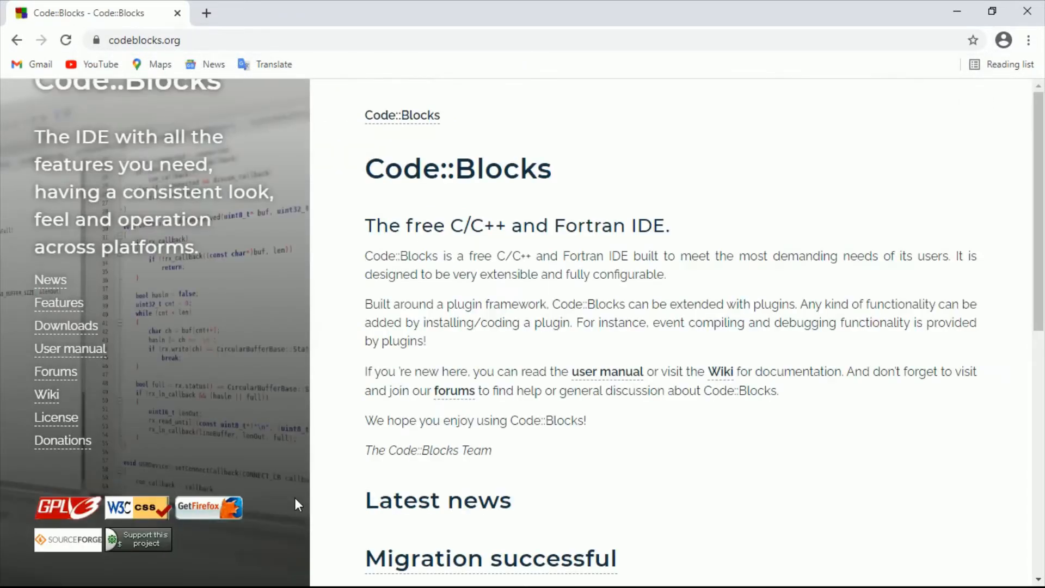
pyautogui.click(73, 335)
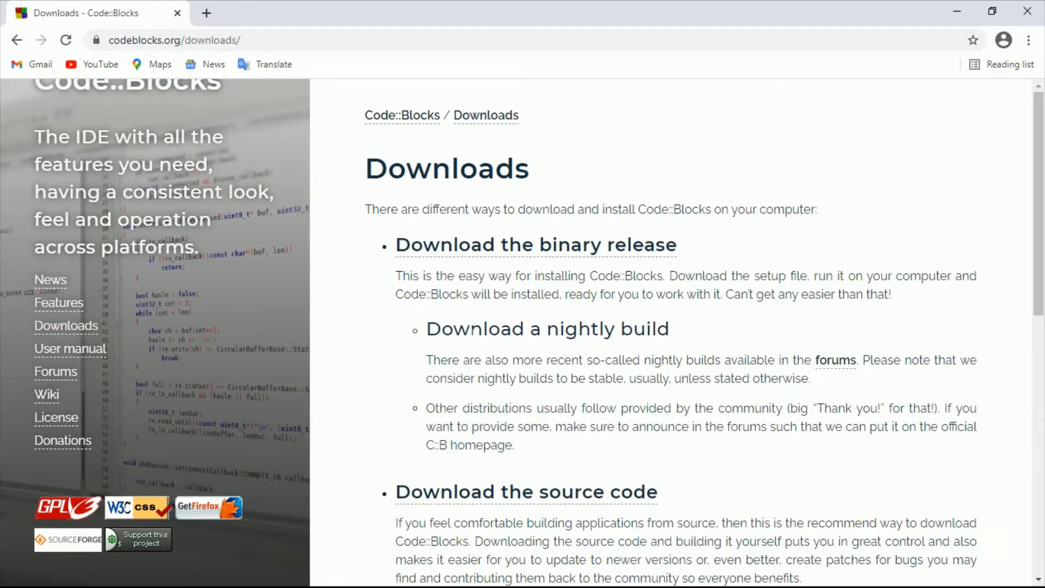
pyautogui.click(451, 253)
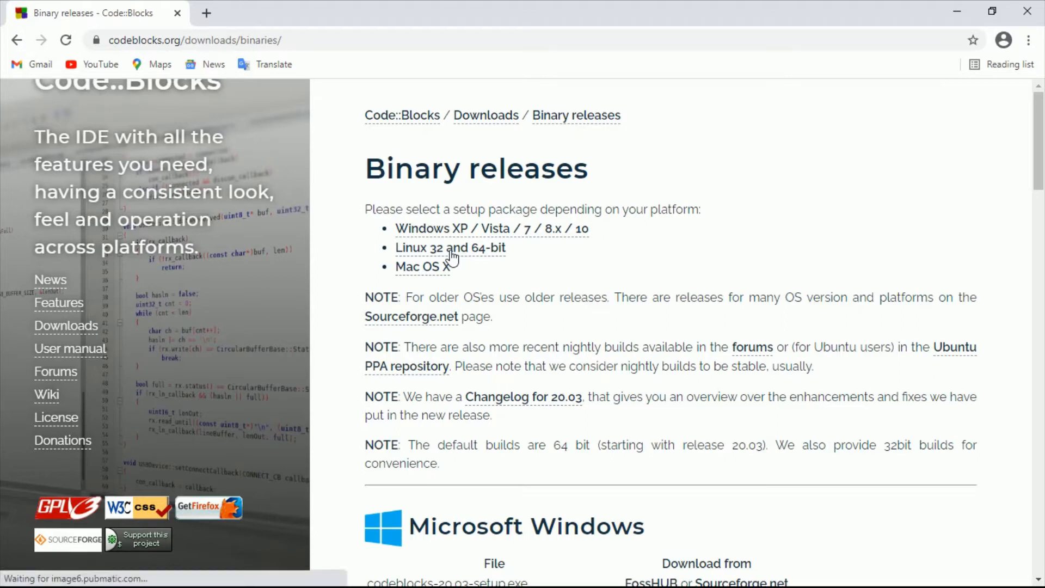
pyautogui.click(451, 251)
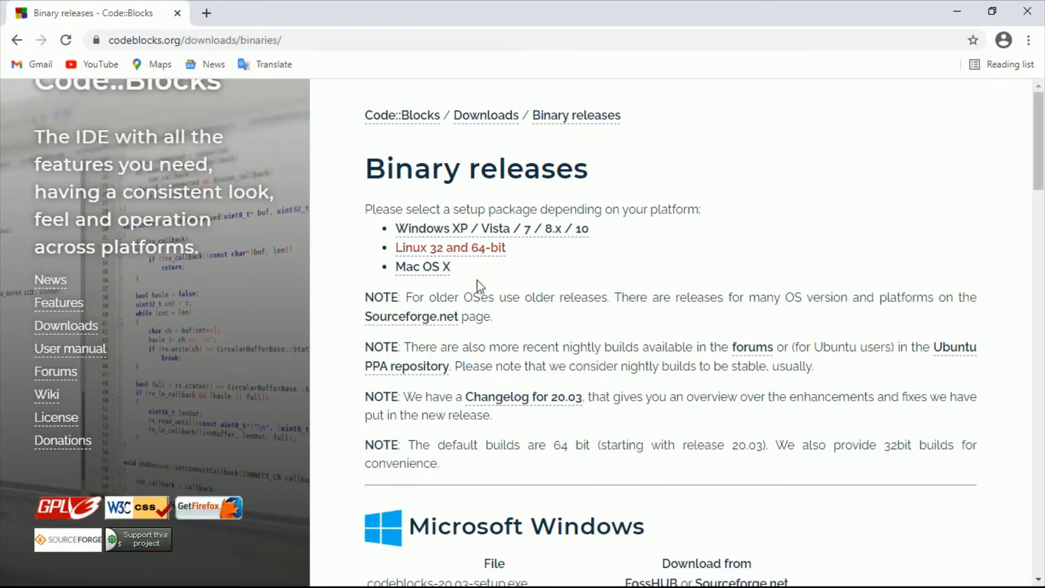
# - Download codeblocks-20.03mingw-setup.exe for Microsoft Windows from Sourceforge.net
pyautogui.scroll(-7, 546, 345)
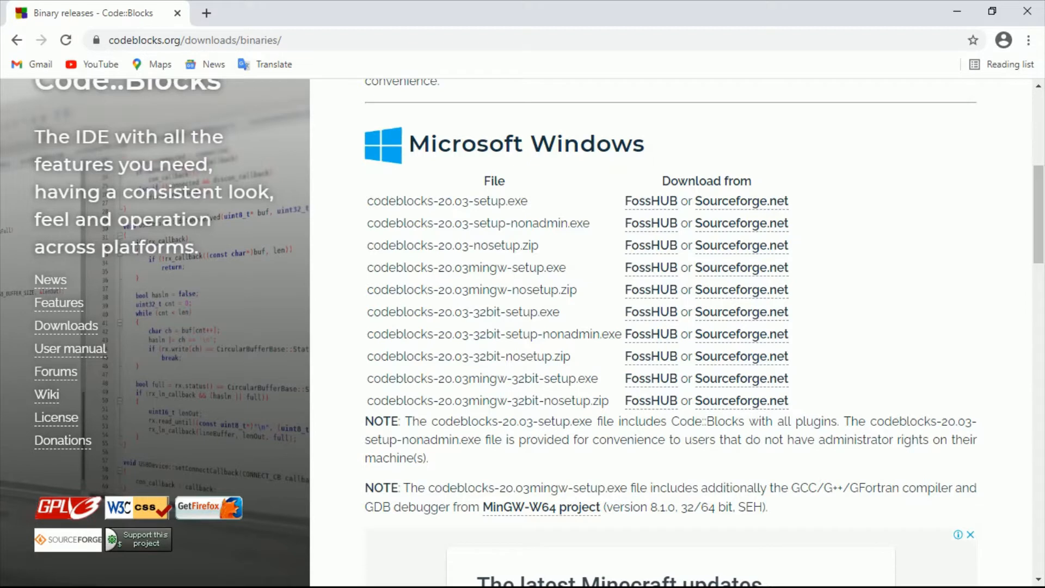
pyautogui.doubleClick(676, 489)
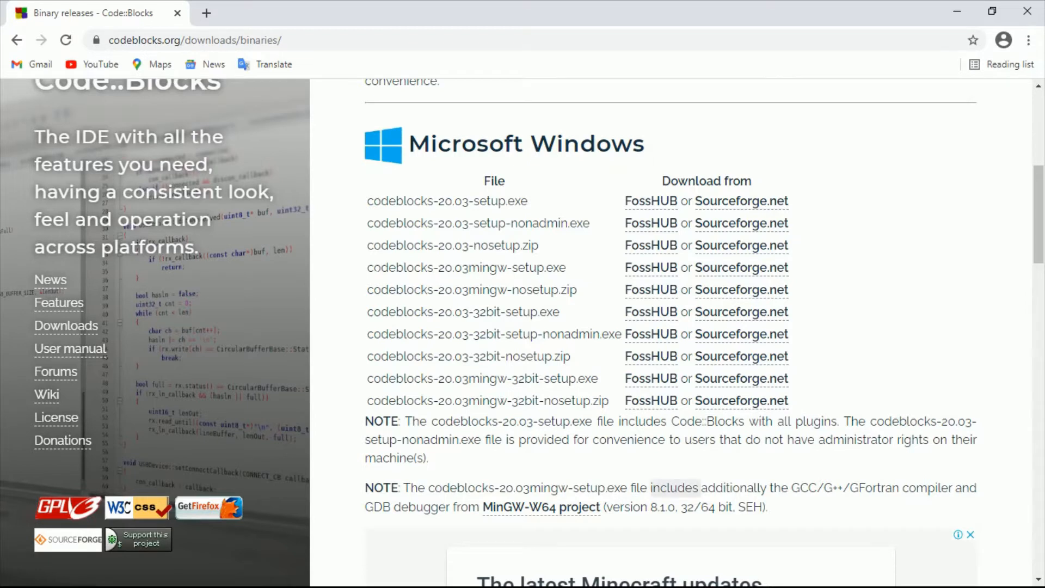
pyautogui.moveTo(367, 267); pyautogui.dragTo(568, 269)
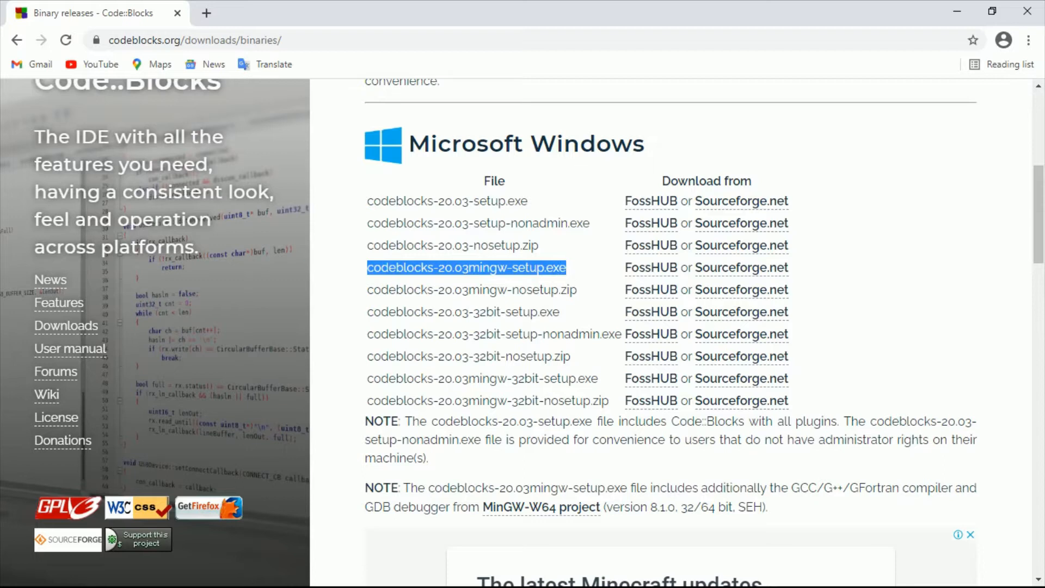
pyautogui.click(726, 279)
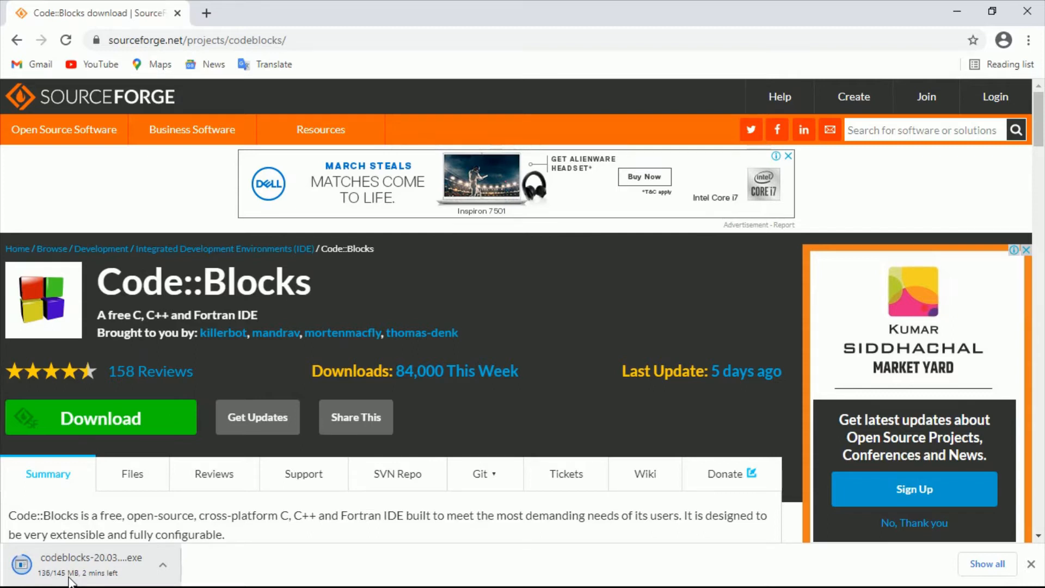
# - Show the downloaded installer in its folder and run codeblocks-20.03mingw-setup
pyautogui.click(73, 569)
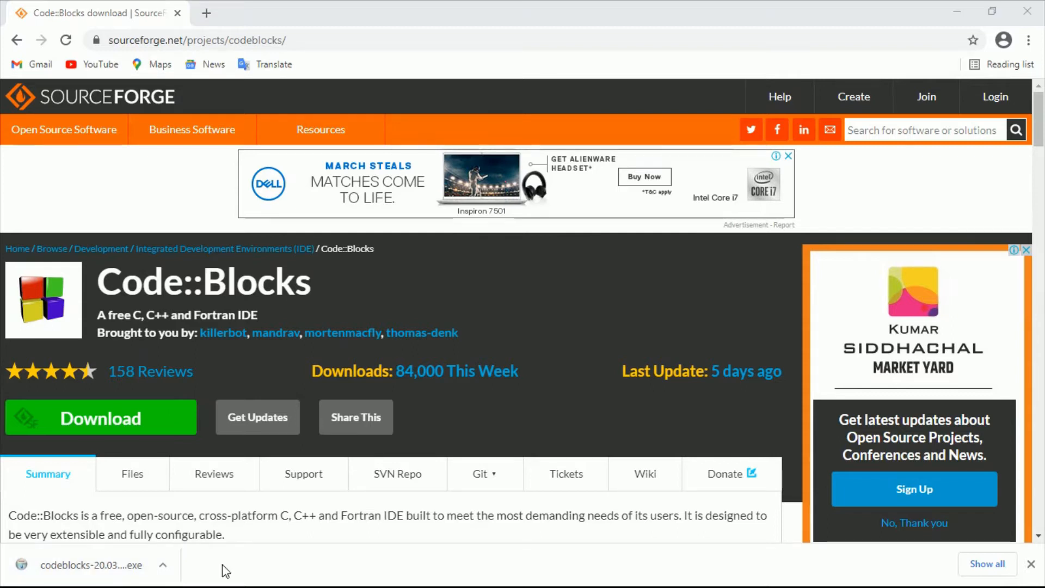
pyautogui.click(165, 568)
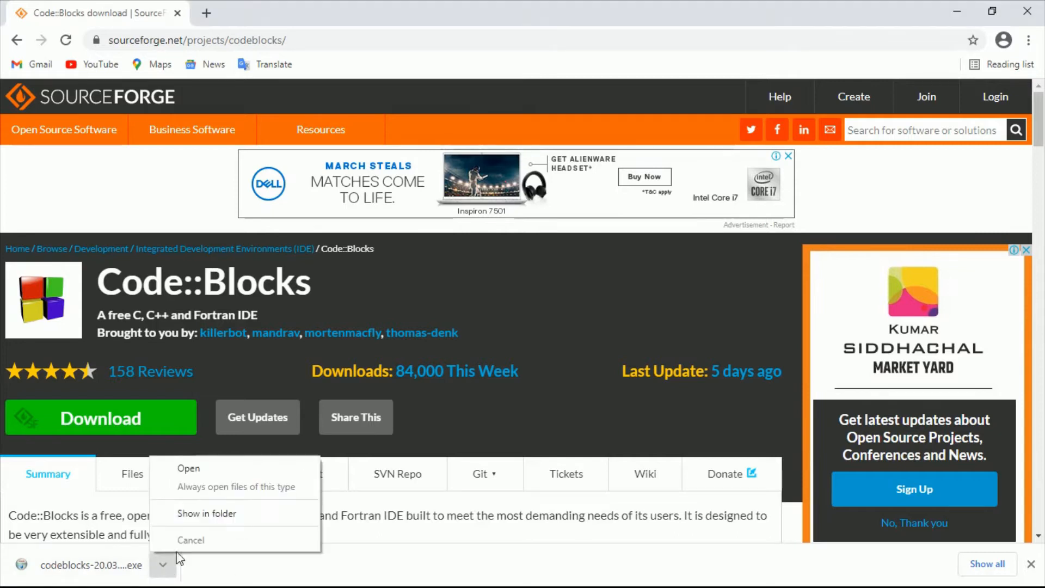
pyautogui.click(209, 514)
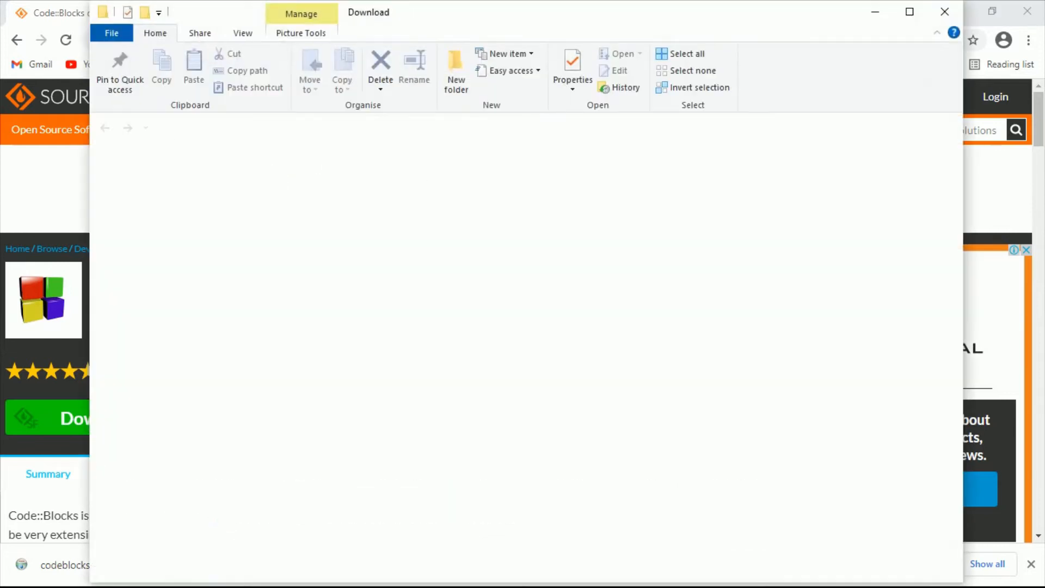
pyautogui.click(910, 12)
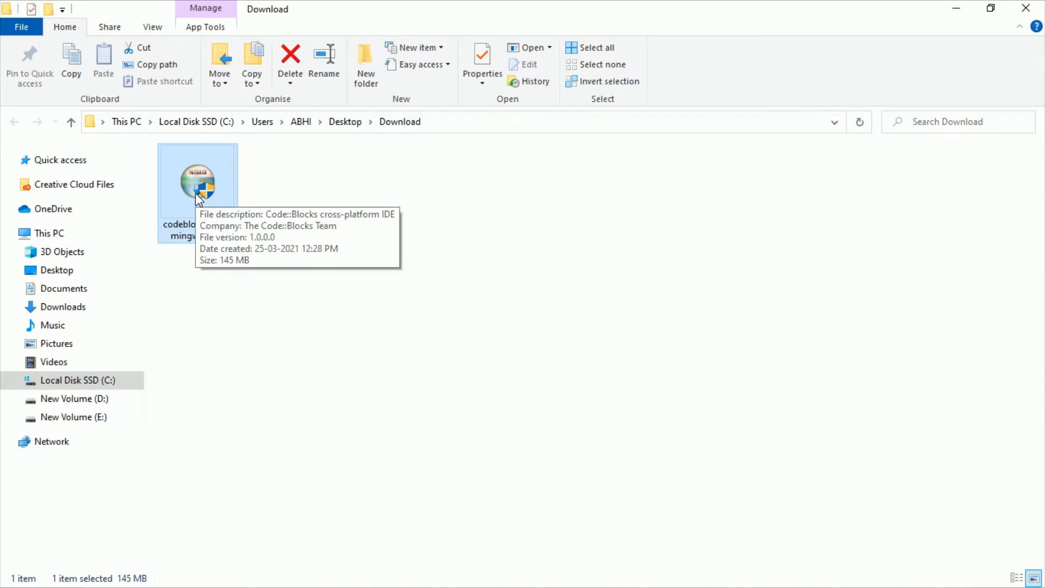
pyautogui.doubleClick(190, 221)
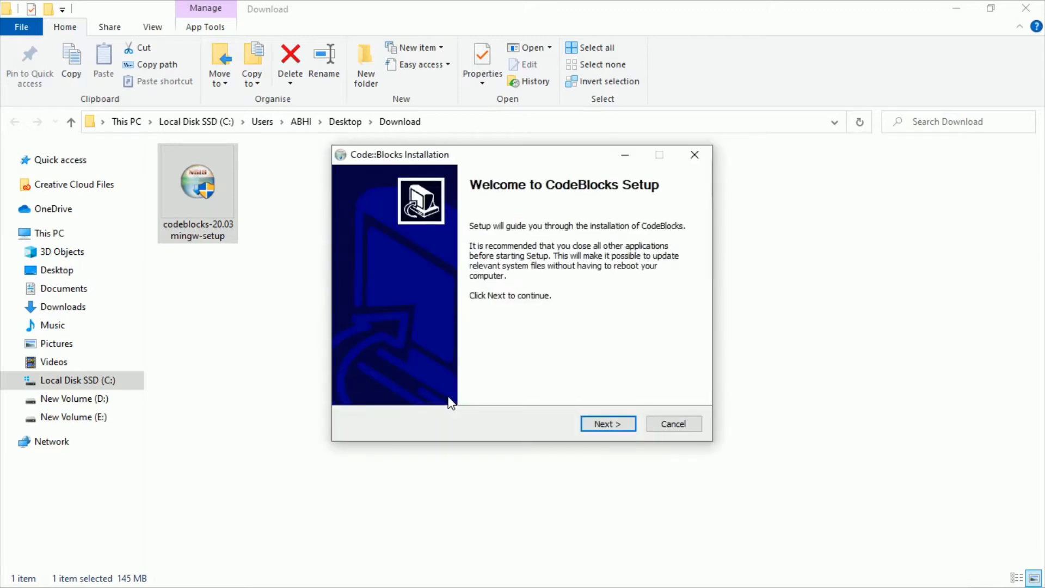
# - Accept the license agreement and keep the Full install type with all components, including the MinGW Compiler Suite
pyautogui.click(603, 424)
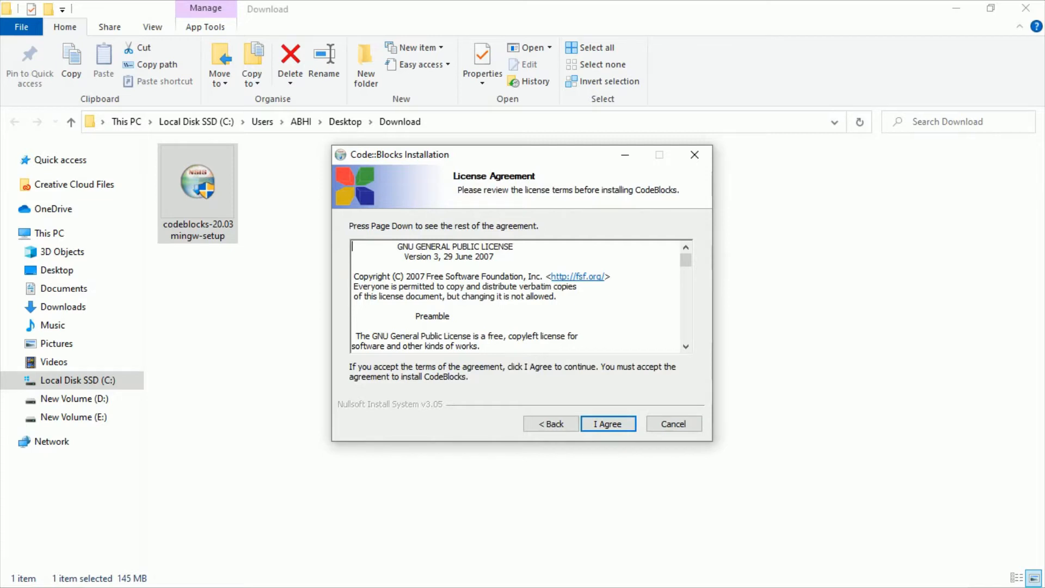
pyautogui.moveTo(691, 262); pyautogui.dragTo(687, 340)
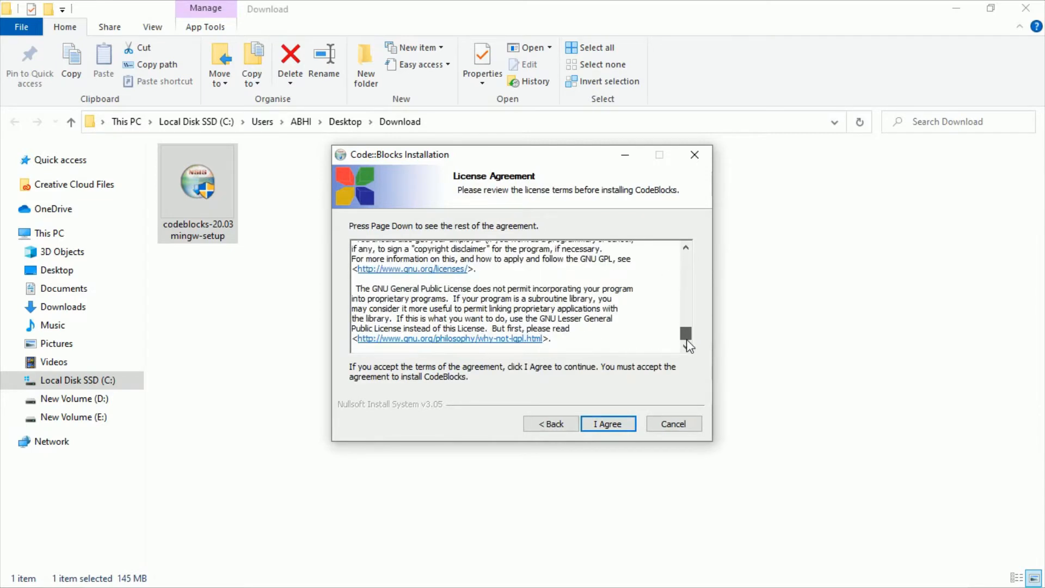
pyautogui.click(606, 426)
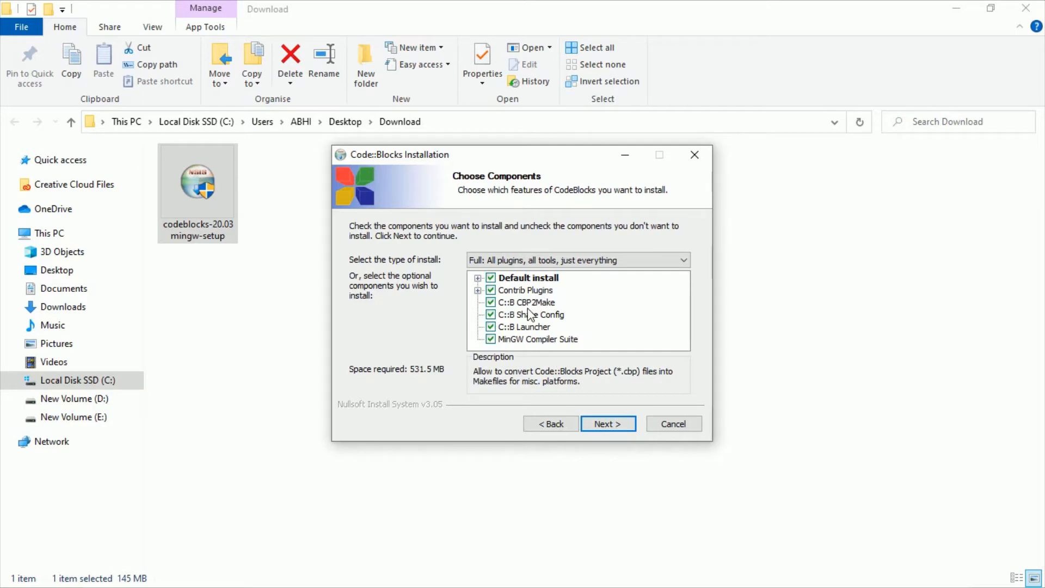
pyautogui.click(607, 426)
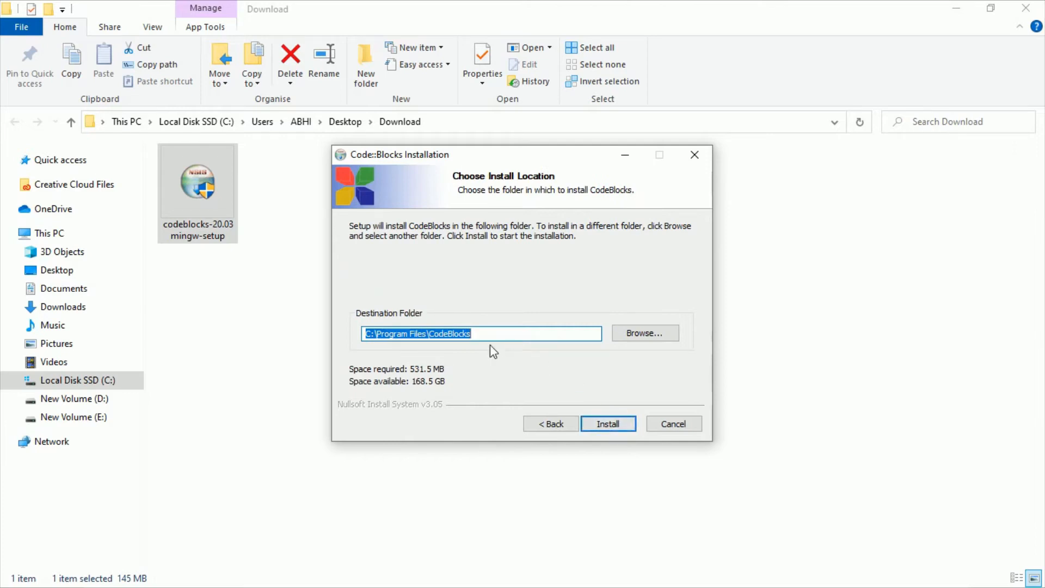
pyautogui.click(626, 339)
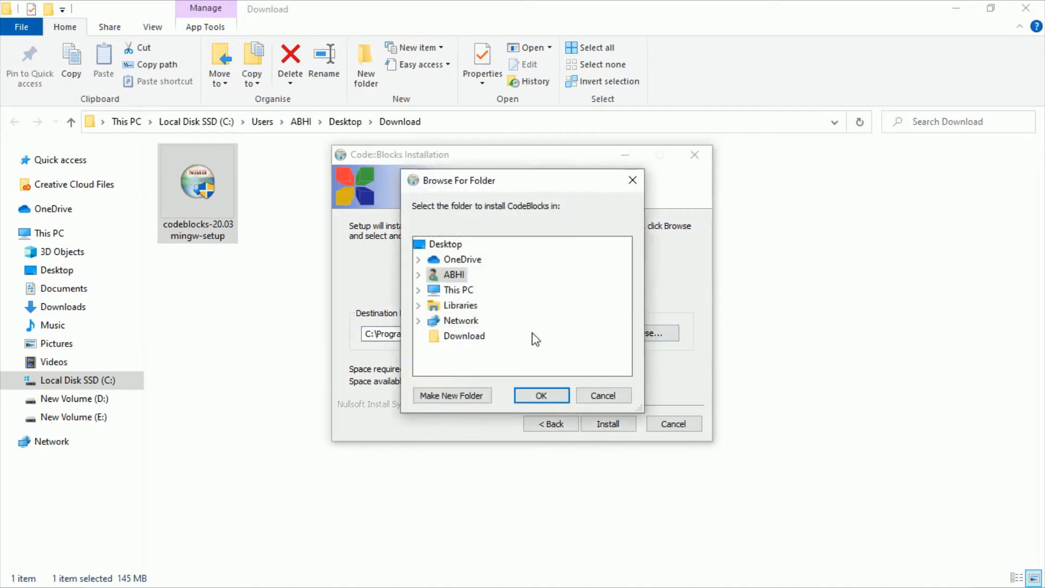
pyautogui.press('Escape')
pyautogui.click(622, 339)
pyautogui.click(632, 180)
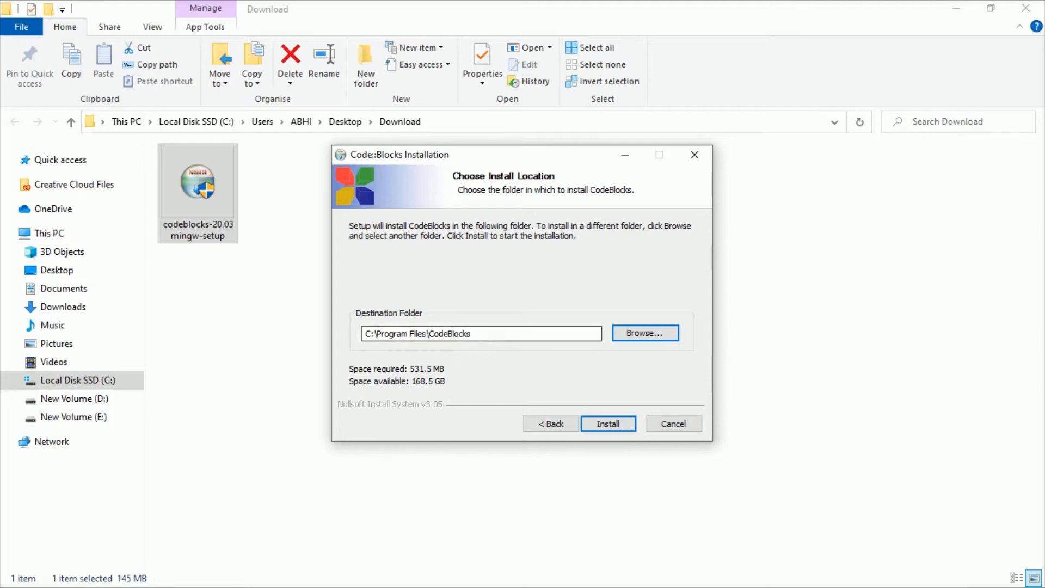
# - Install CodeBlocks in C:\Program Files\CodeBlocks without running it, and close the setup, folder and browser windows
pyautogui.click(609, 427)
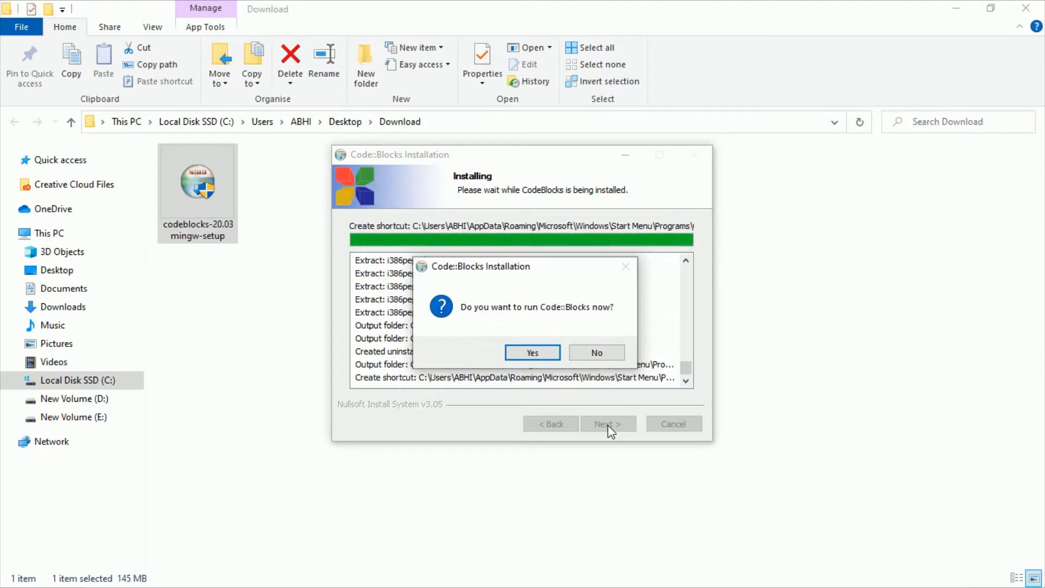
pyautogui.click(591, 352)
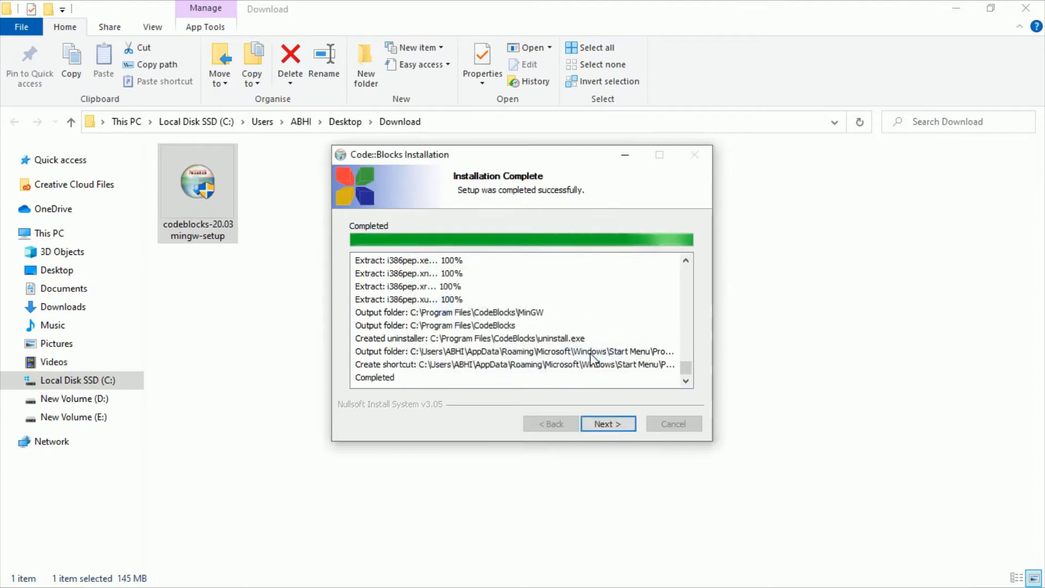
pyautogui.click(608, 425)
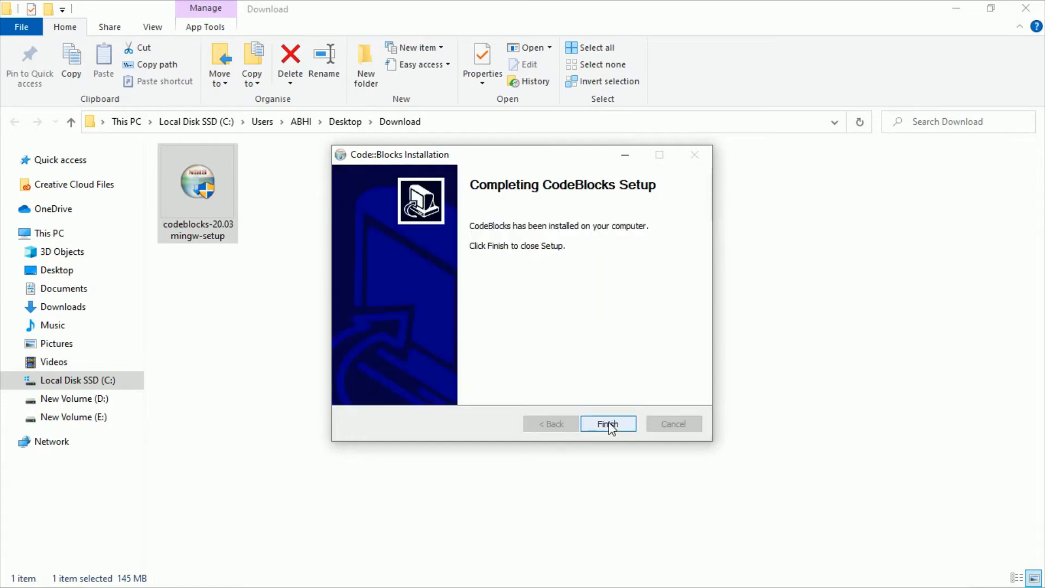
pyautogui.click(609, 426)
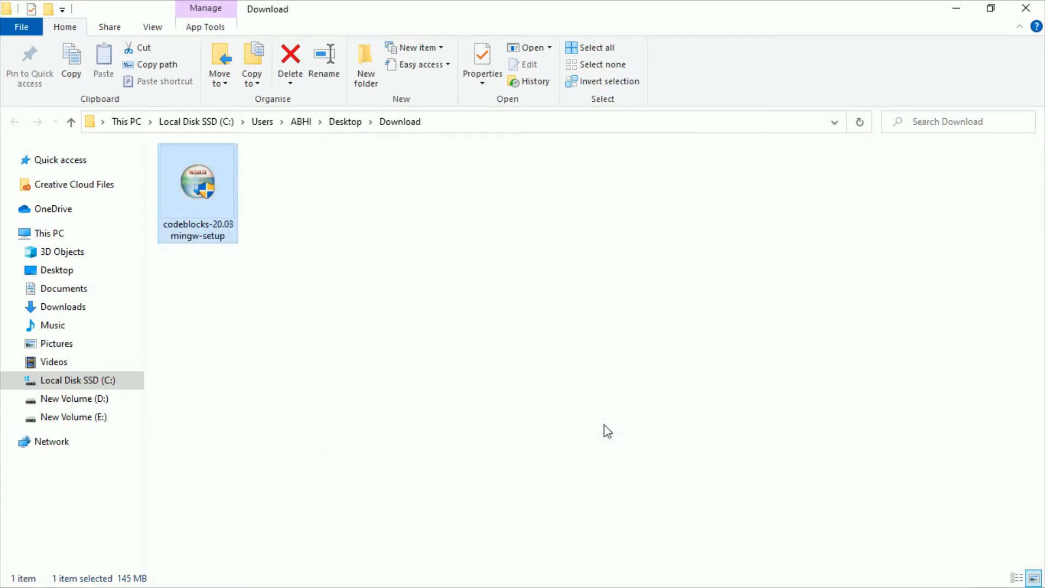
pyautogui.click(1026, 8)
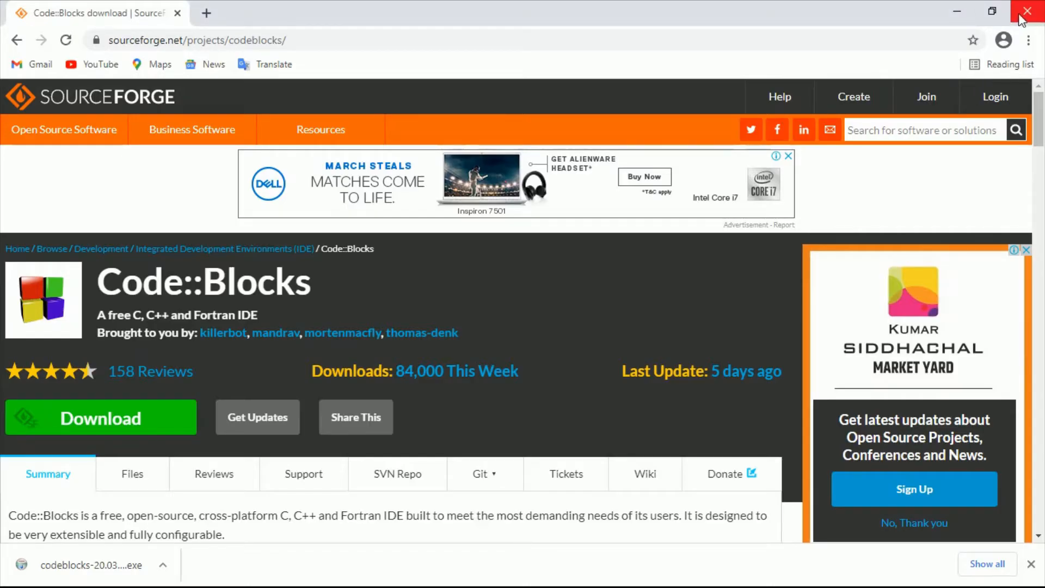
pyautogui.click(1024, 18)
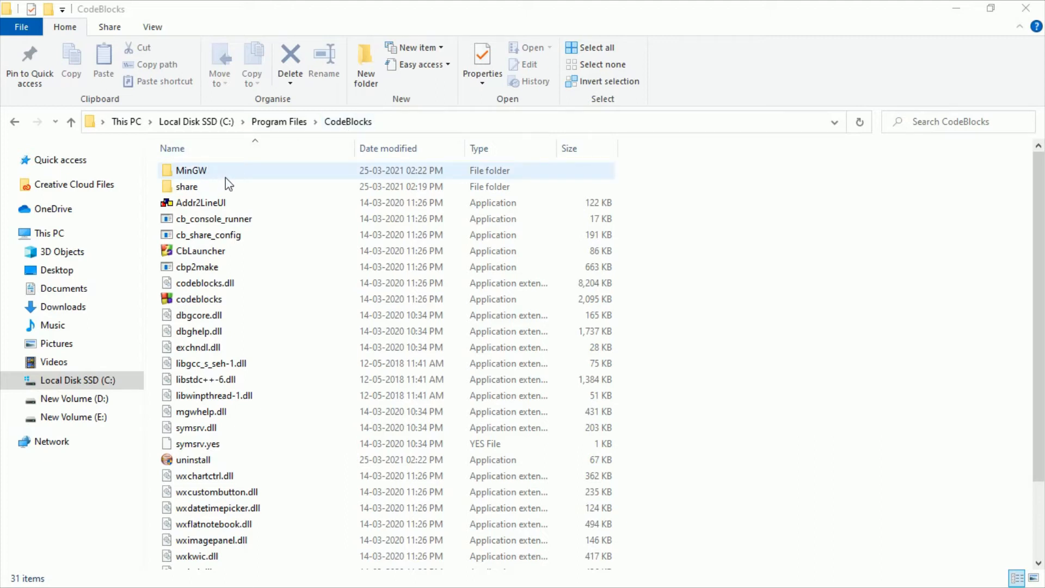
# - Open the bin folder inside MinGW and copy its path, C:\Program Files\CodeBlocks\MinGW\bin
pyautogui.doubleClick(191, 170)
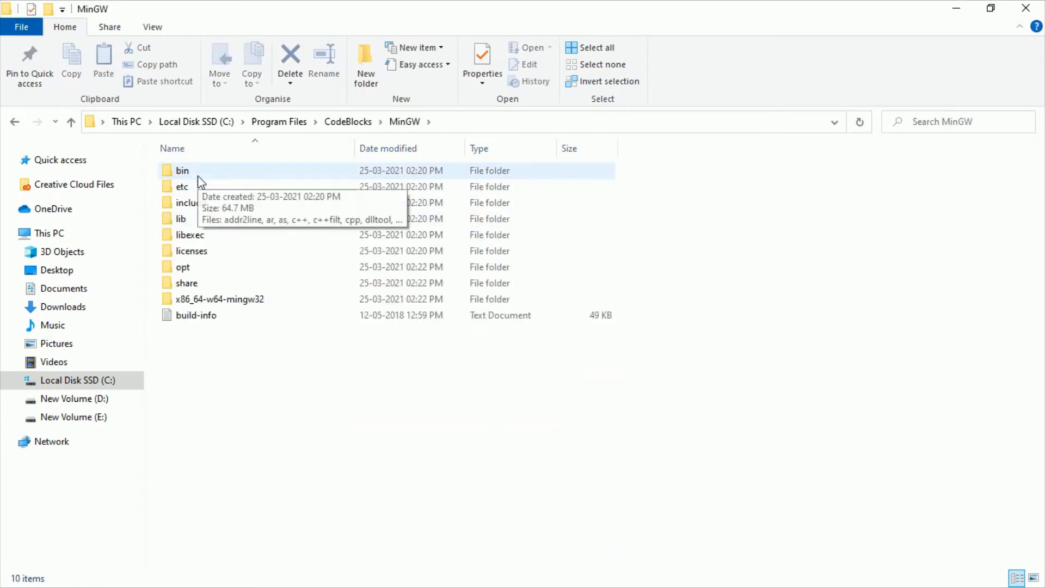
pyautogui.doubleClick(195, 174)
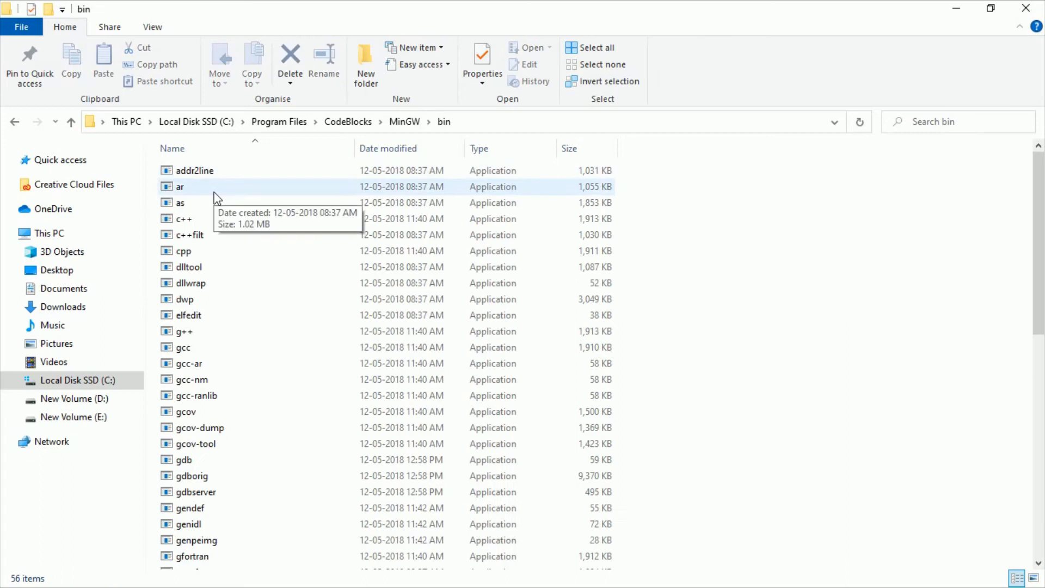
pyautogui.click(383, 121)
pyautogui.hotkey('ctrl', 'c')
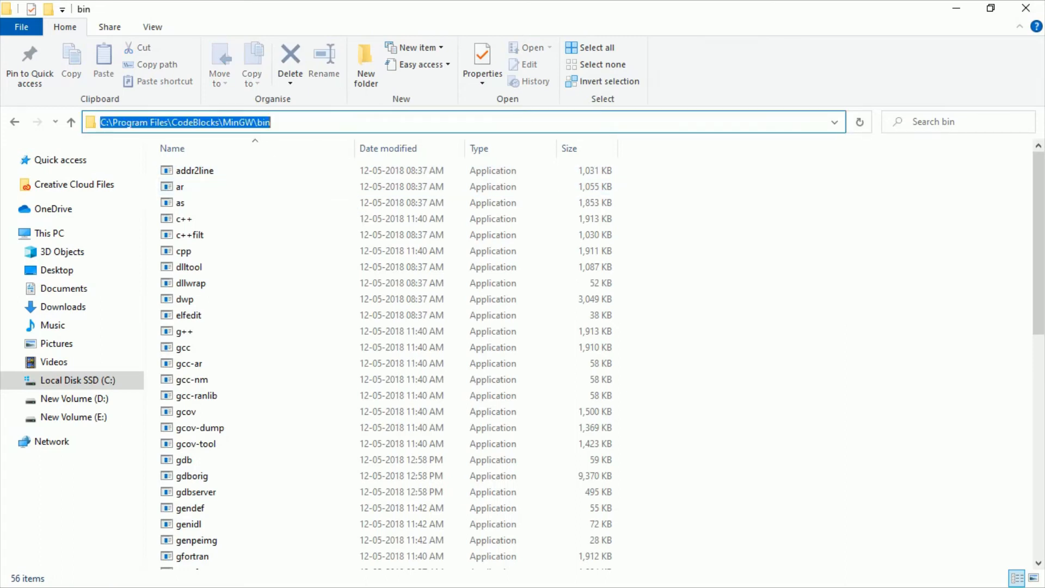
pyautogui.rightClick(266, 123)
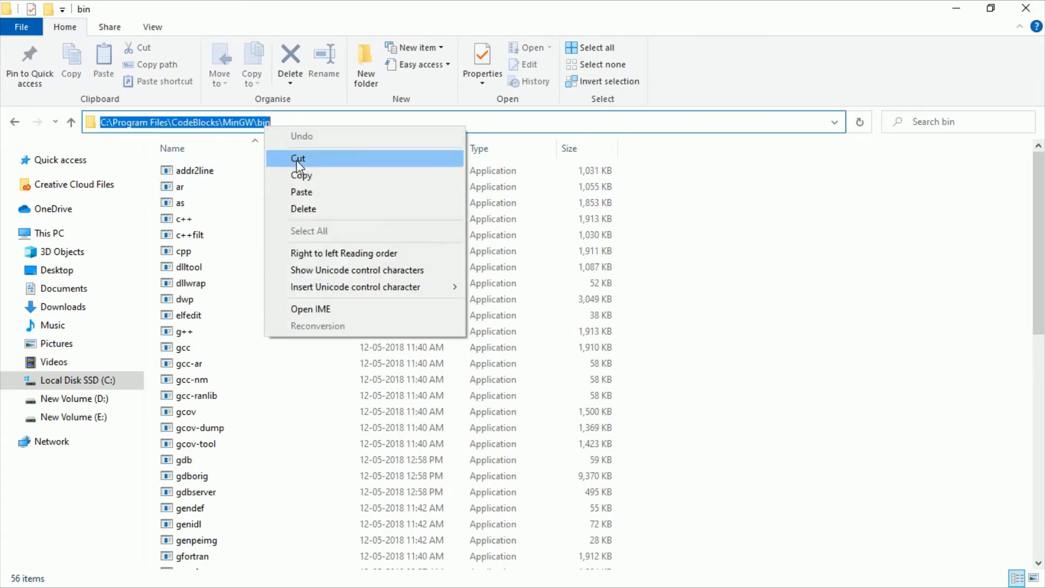
pyautogui.click(304, 176)
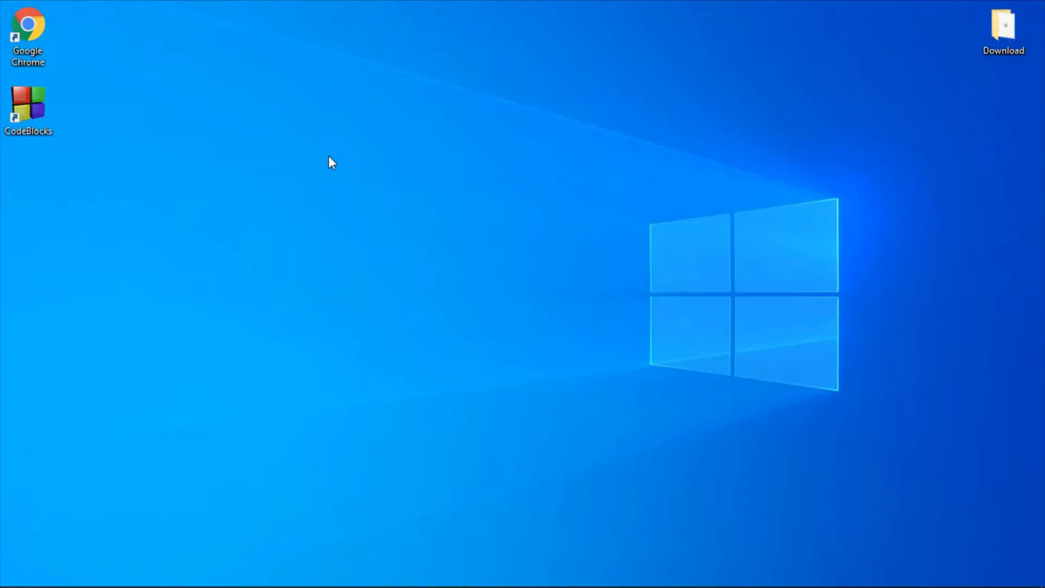
# - Open the Control Panel by running "control panel" from the Run dialog
pyautogui.press('super+r')
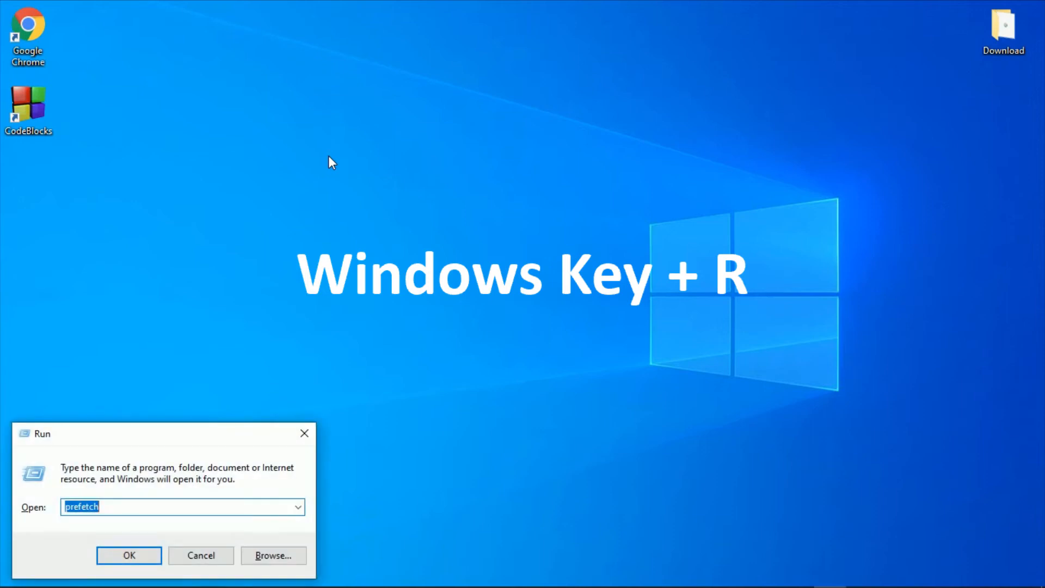
pyautogui.press('BackSpace')
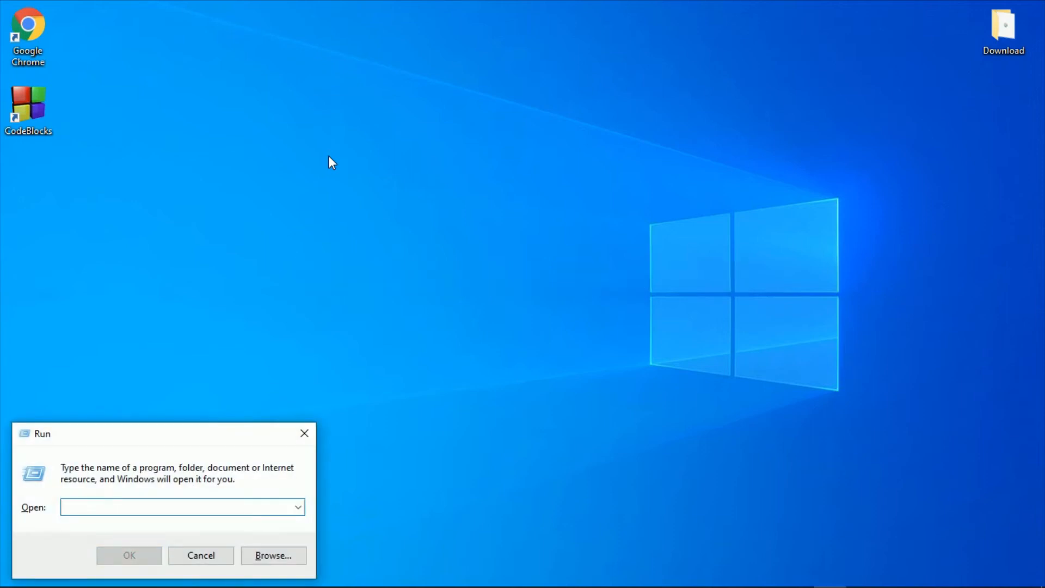
pyautogui.write('control')
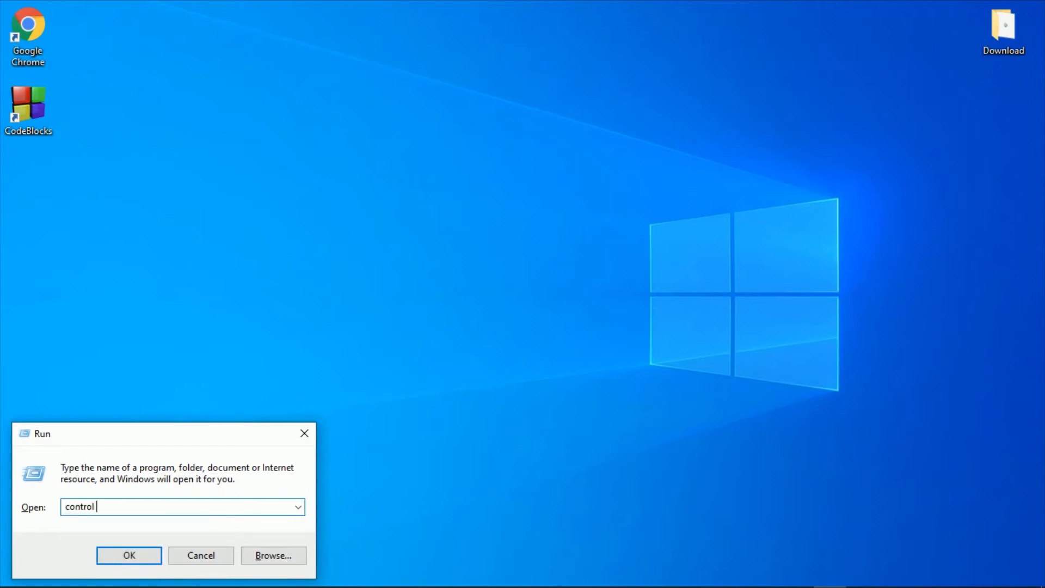
pyautogui.write(' panel')
pyautogui.press('Return')
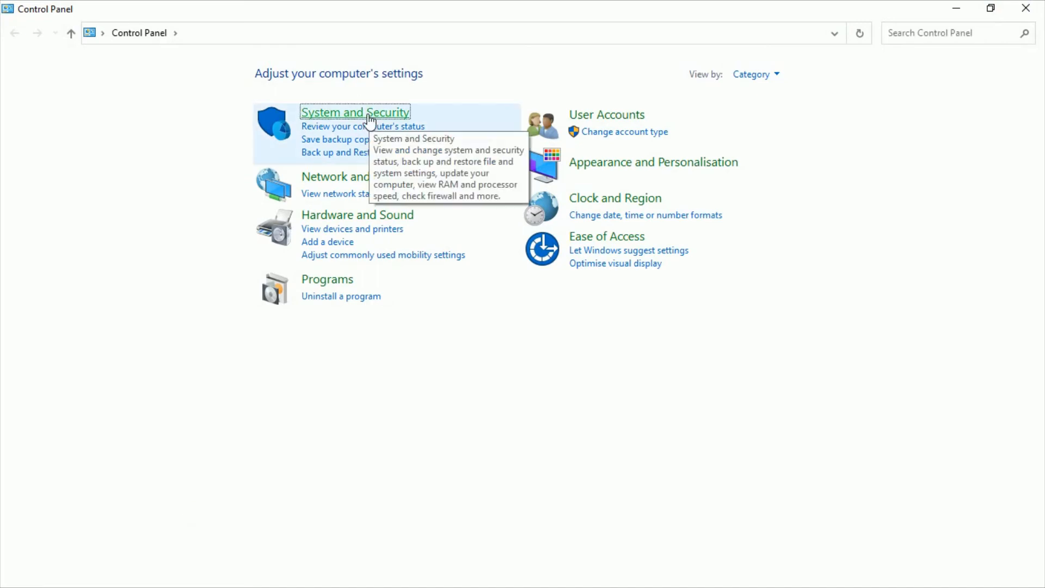
# - Open the Environment Variables dialog from the advanced system settings under System and Security
pyautogui.click(366, 117)
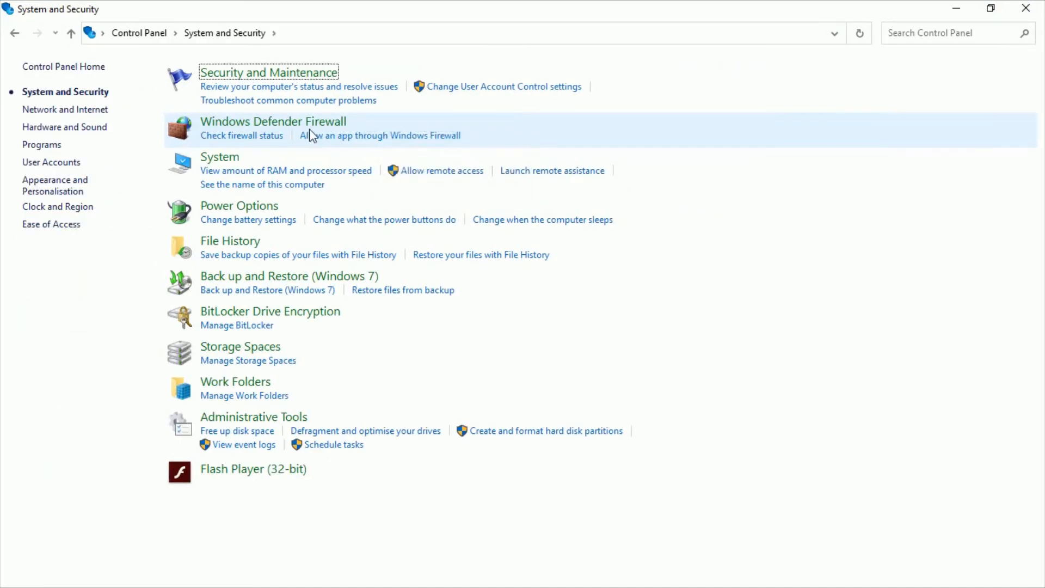
pyautogui.click(220, 158)
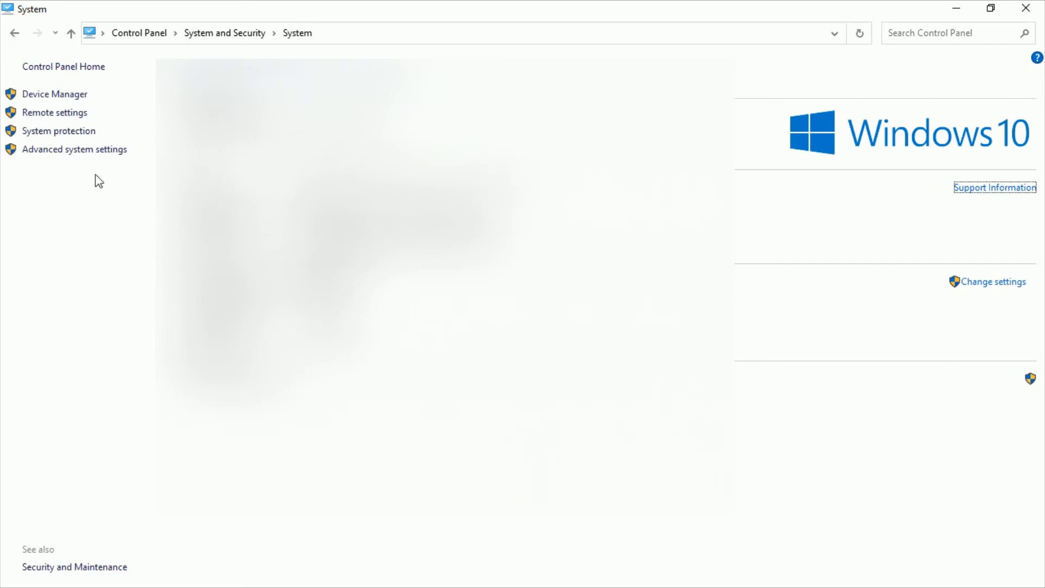
pyautogui.click(63, 154)
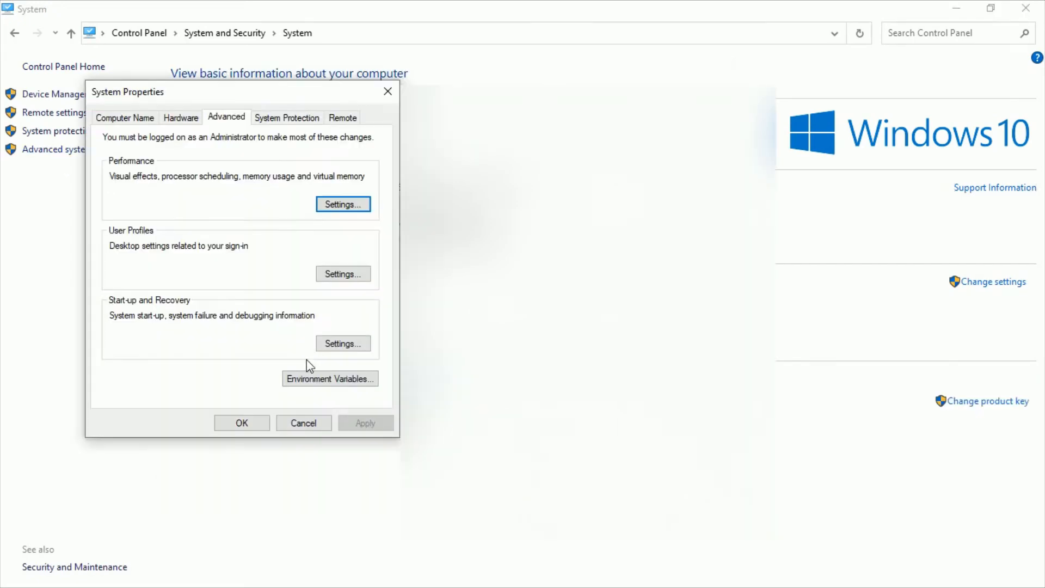
pyautogui.click(326, 379)
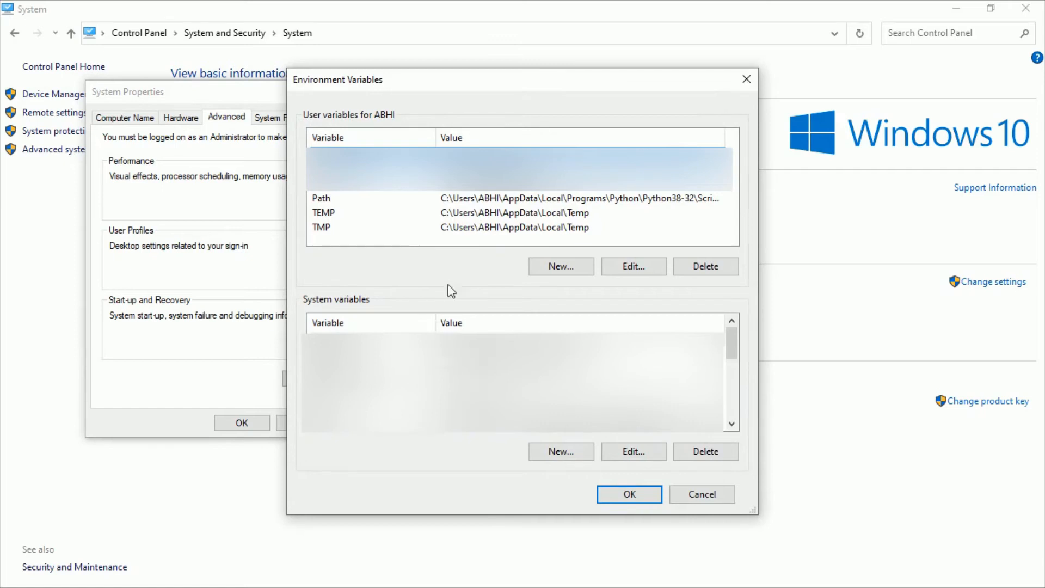
# - Add C:\Program Files\CodeBlocks\MinGW\bin as a new entry in the user Path variable, then save and close all system settings windows
pyautogui.click(375, 208)
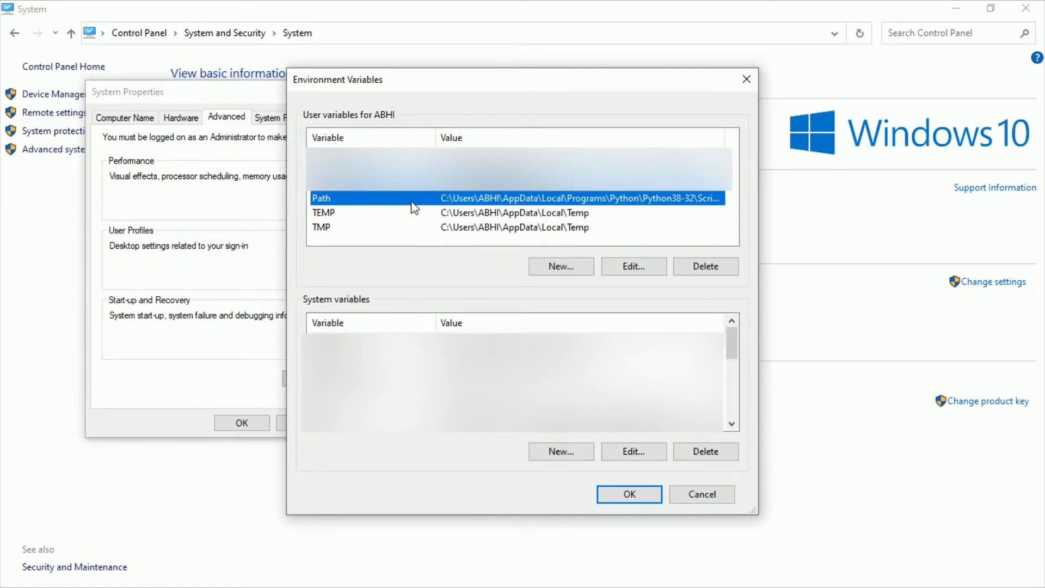
pyautogui.click(634, 266)
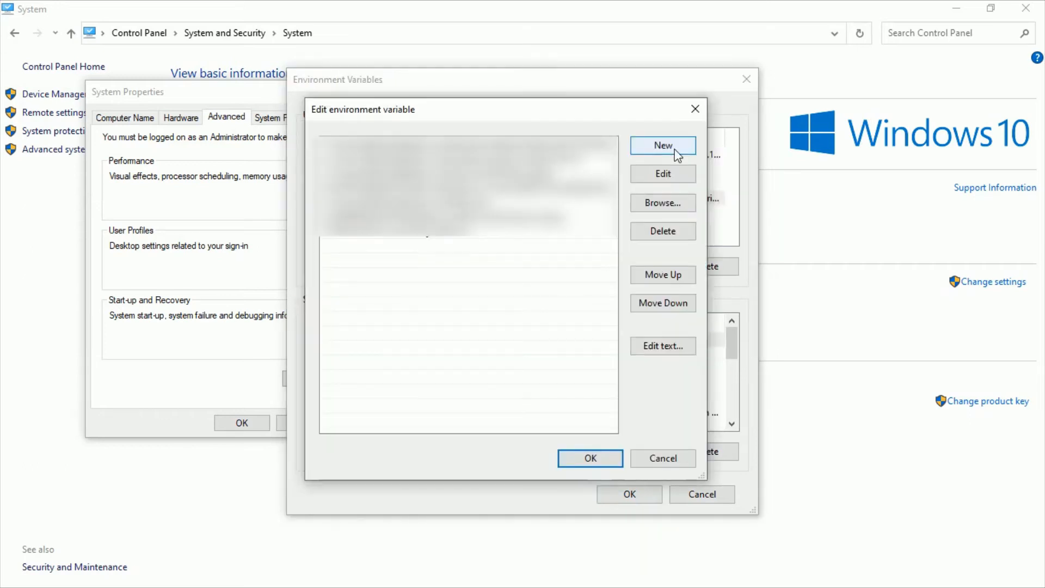
pyautogui.click(669, 154)
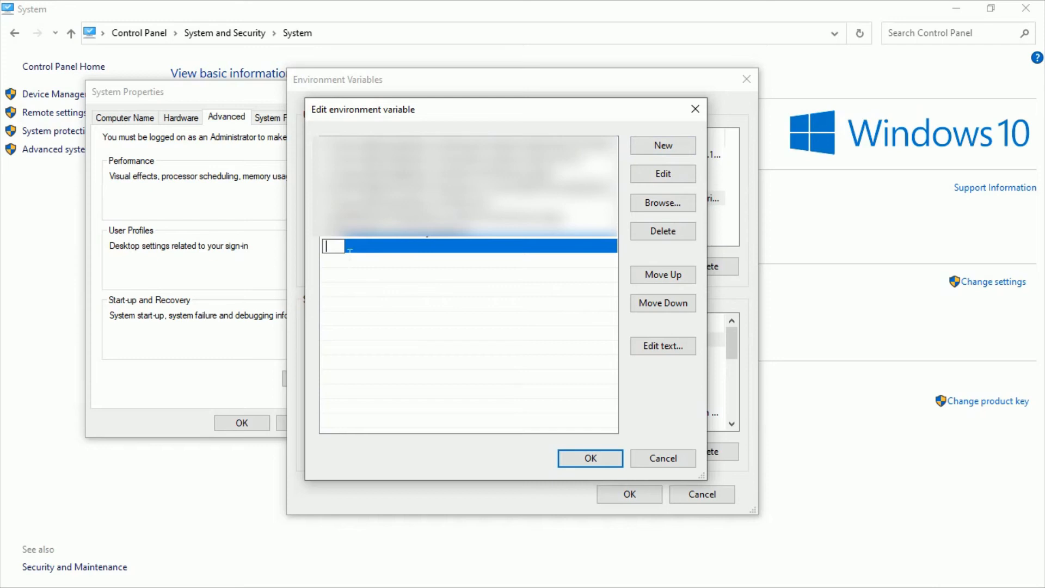
pyautogui.hotkey('ctrl', 'v')
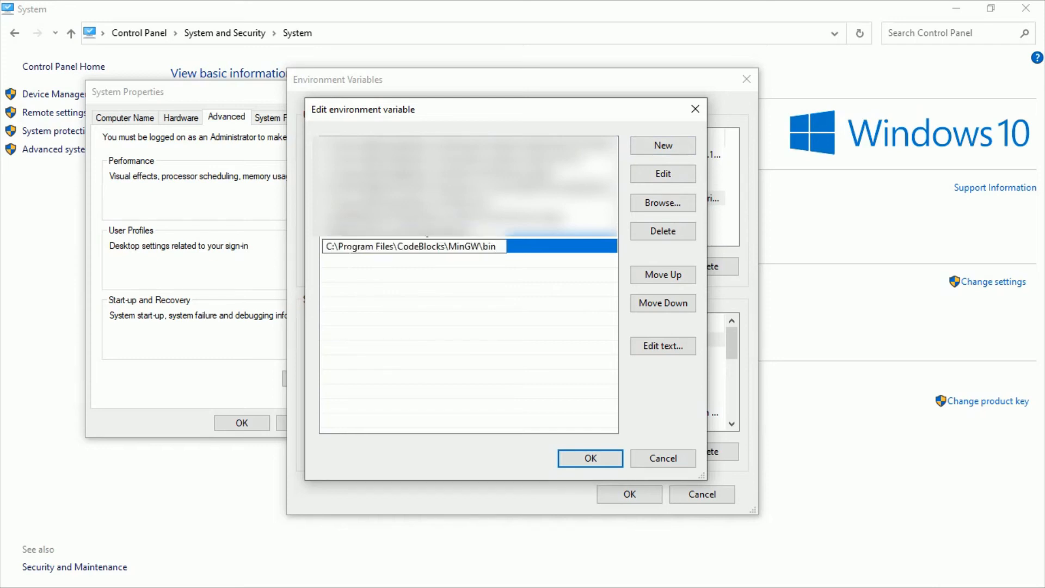
pyautogui.click(592, 459)
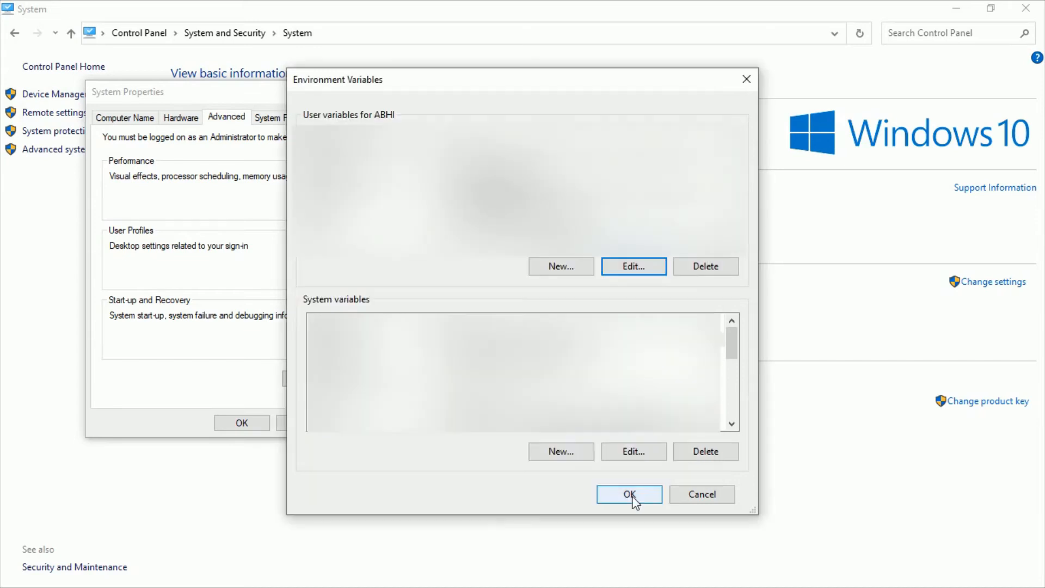
pyautogui.click(630, 494)
pyautogui.click(242, 423)
pyautogui.click(1038, 10)
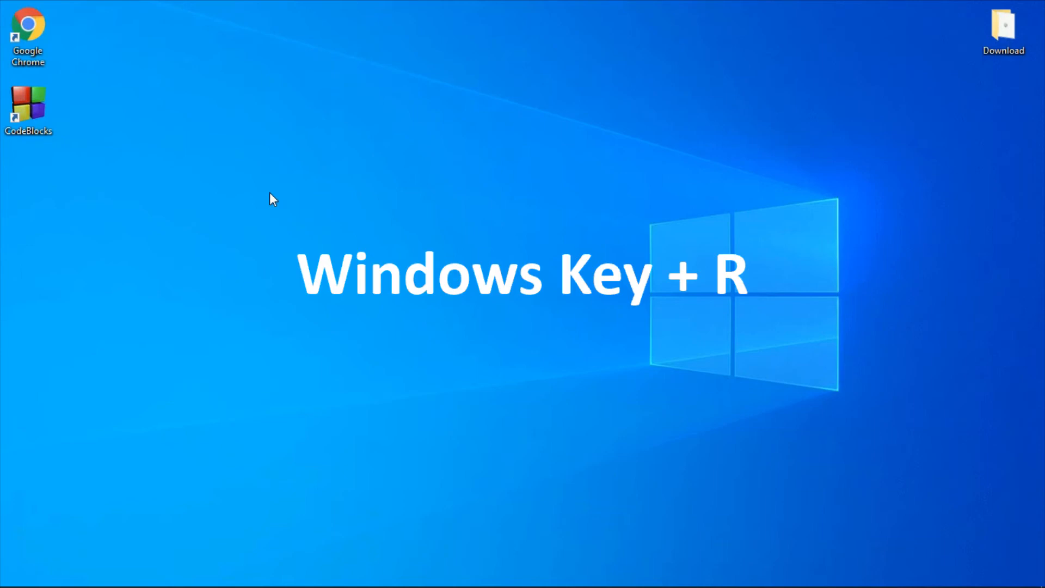
# - Check the installed GCC compiler by running gcc --version in a Command Prompt opened with cmd, and close it
pyautogui.press('super+r')
pyautogui.write('c')
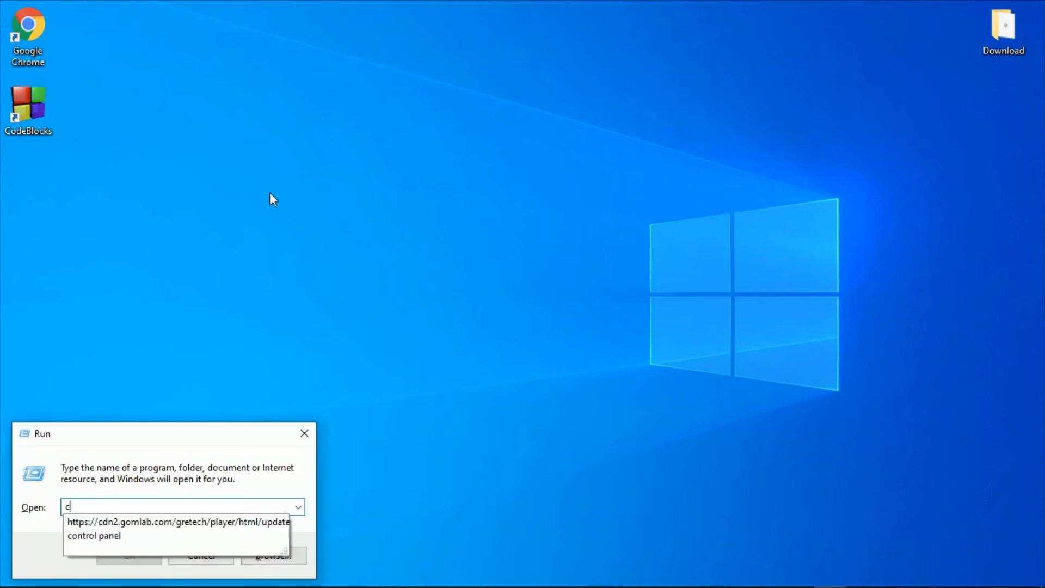
pyautogui.write('md')
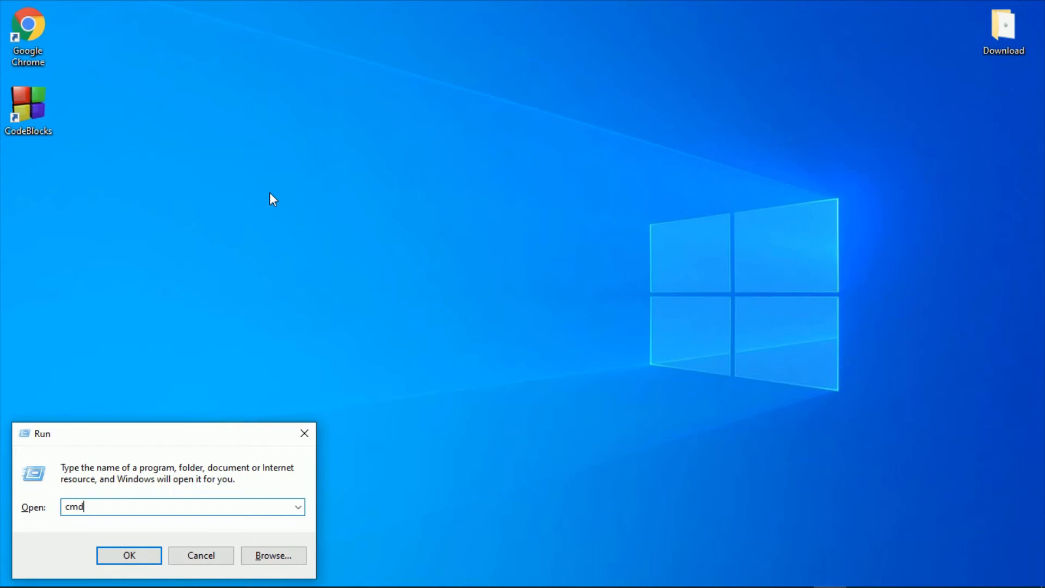
pyautogui.press('Return')
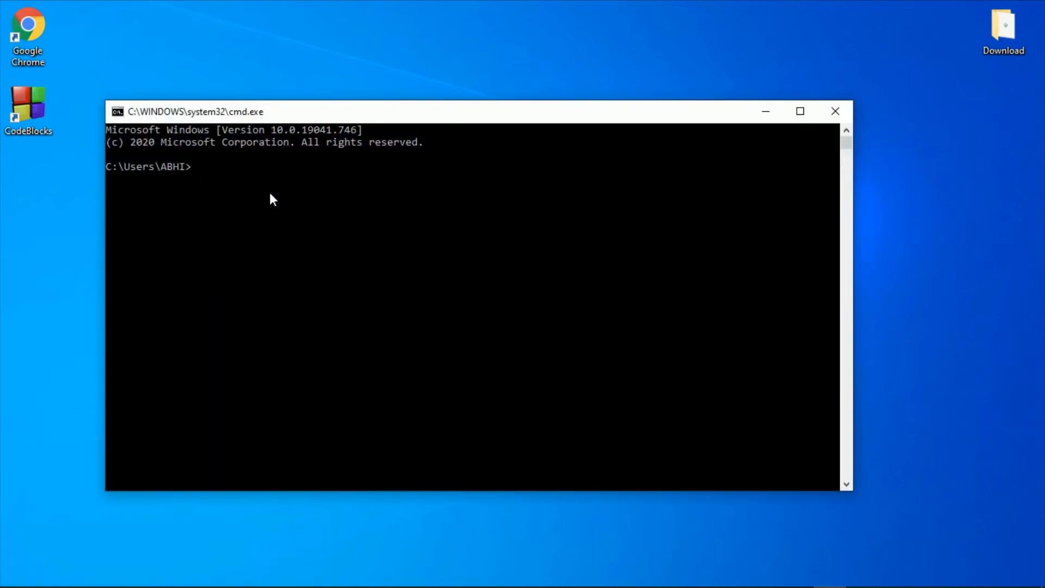
pyautogui.write('gcc --version')
pyautogui.press('Return')
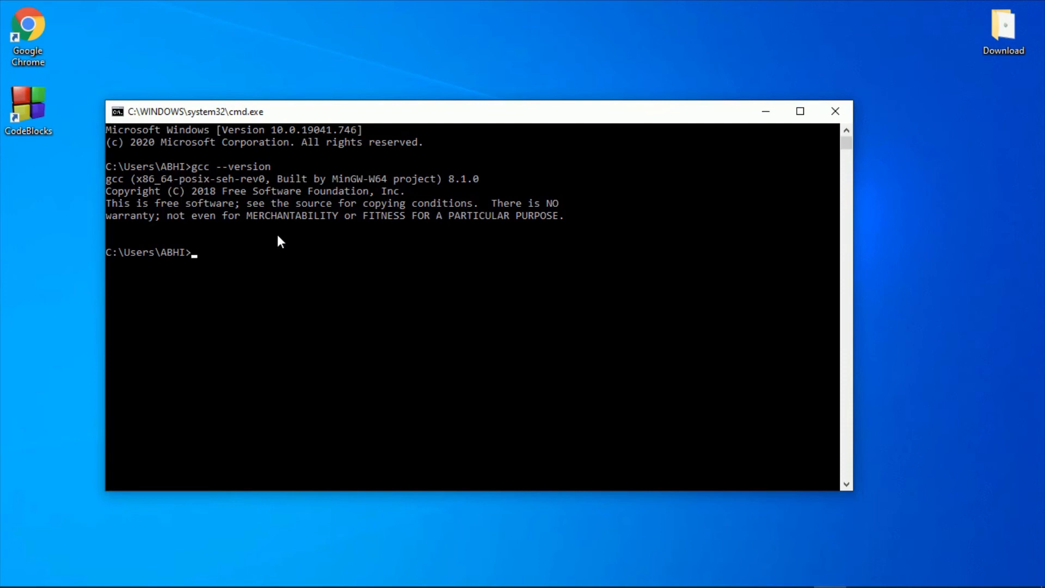
pyautogui.click(836, 111)
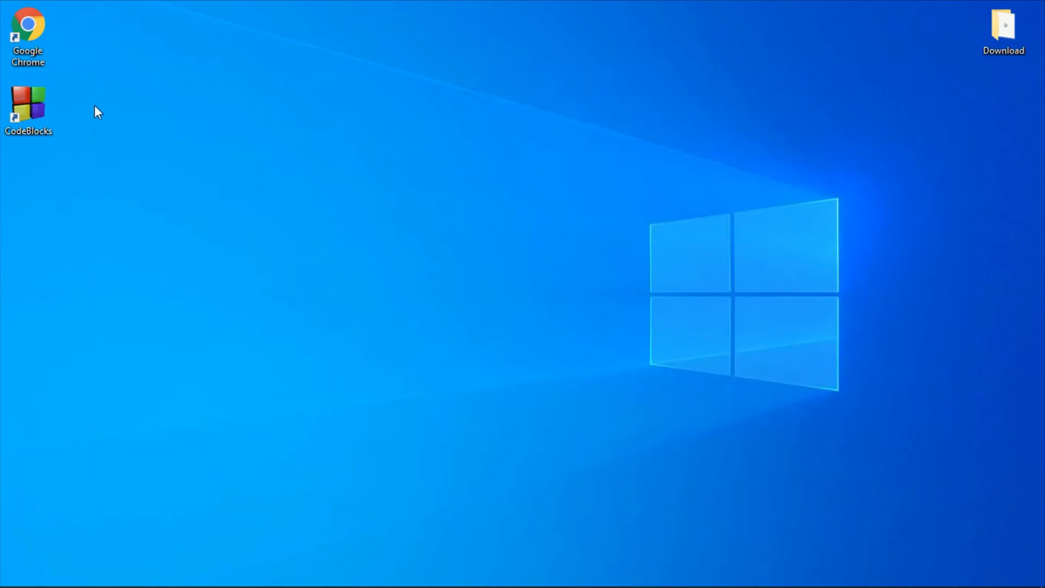
# - Launch CodeBlocks with the file associations left as they are, and start a new project
pyautogui.doubleClick(33, 118)
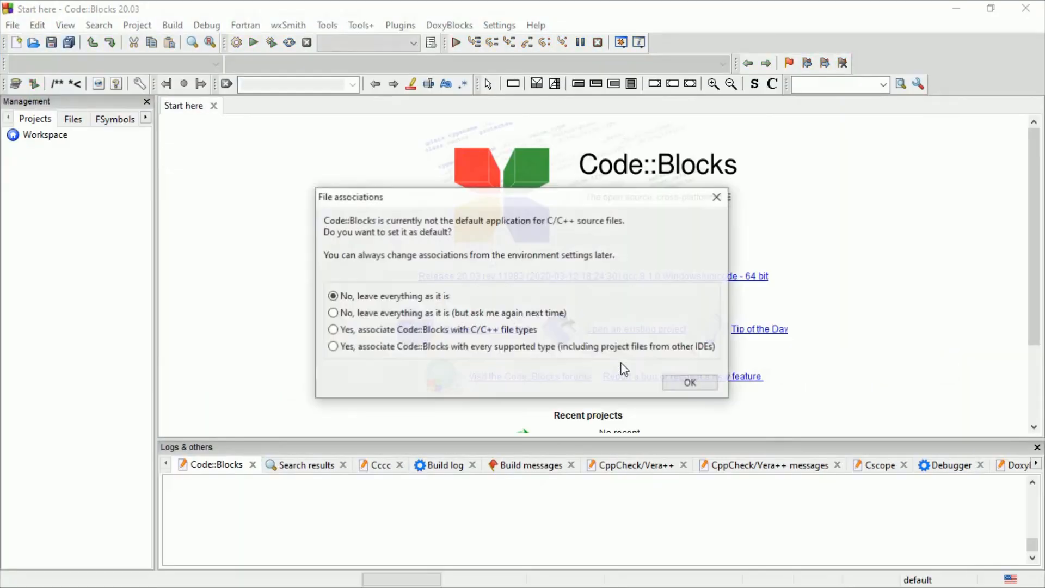
pyautogui.click(691, 384)
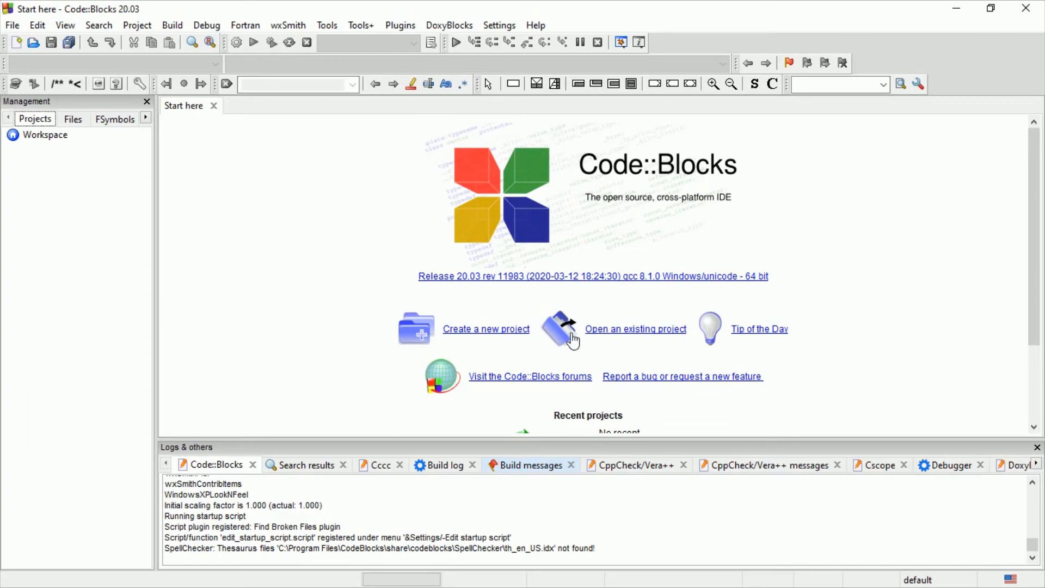
pyautogui.click(487, 330)
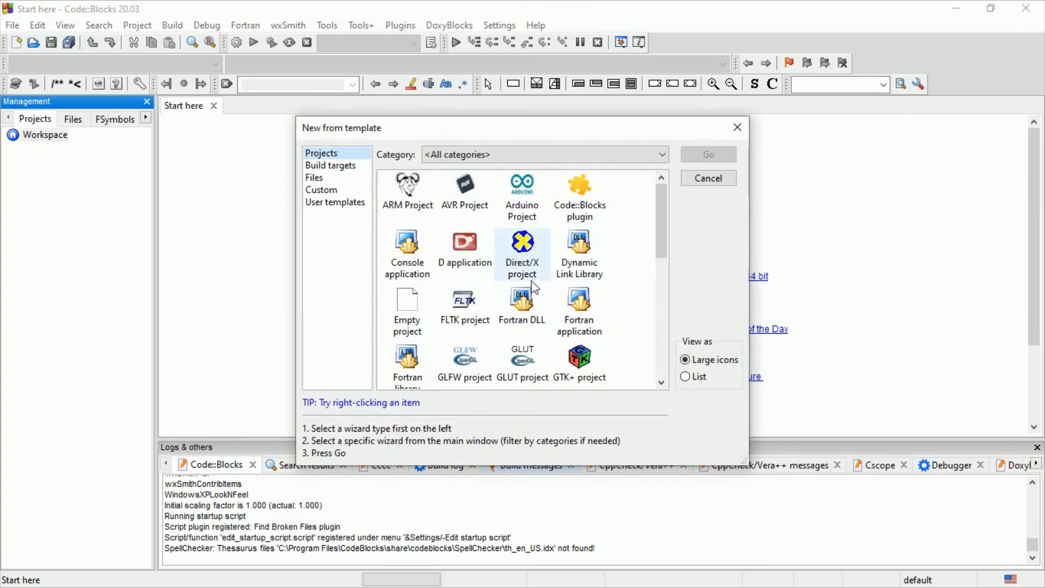
# - Use the Console application template with C as the language, and title the project helloworld
pyautogui.click(412, 260)
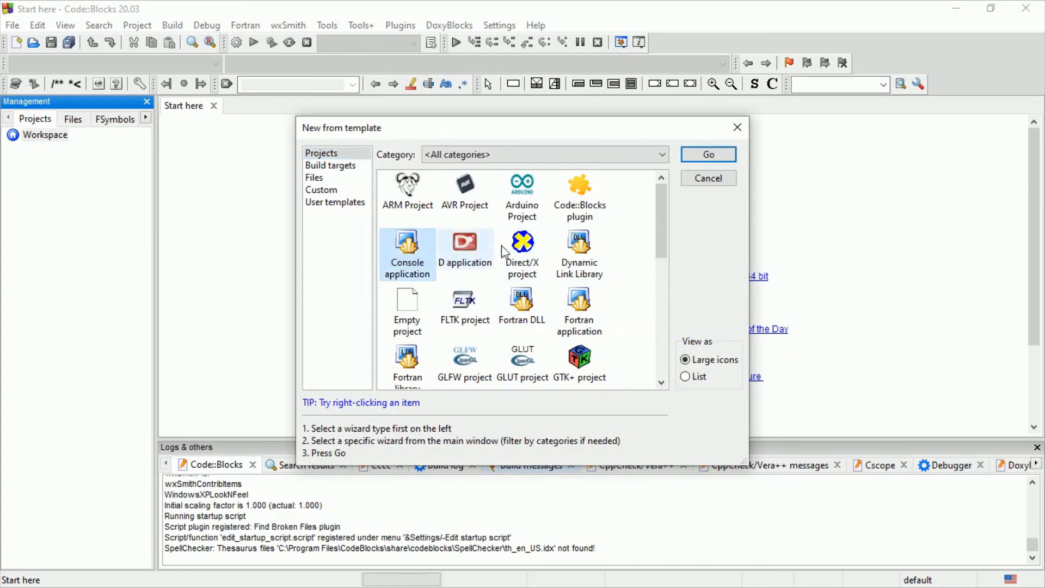
pyautogui.click(707, 160)
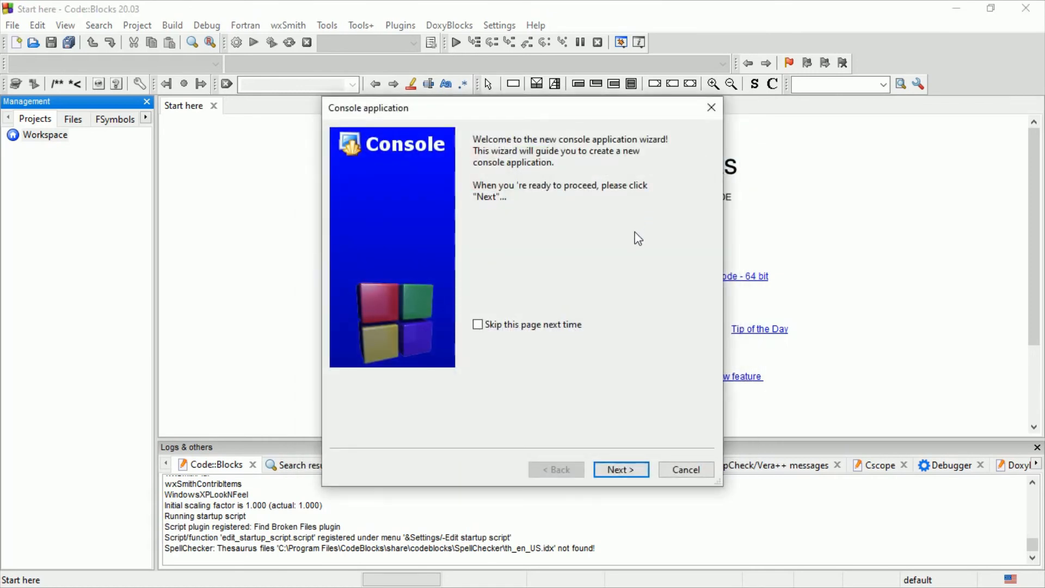
pyautogui.click(620, 470)
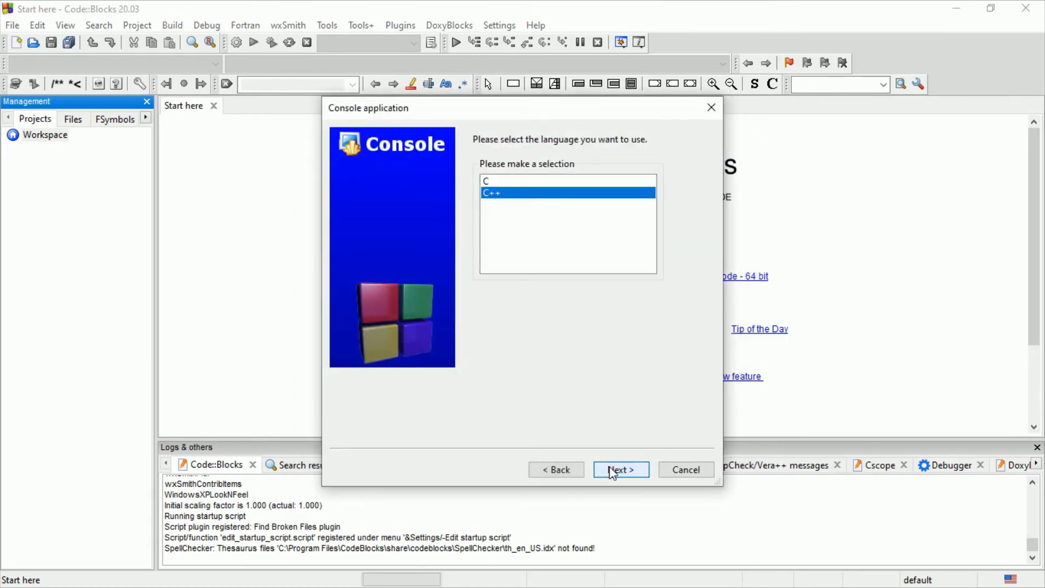
pyautogui.click(508, 183)
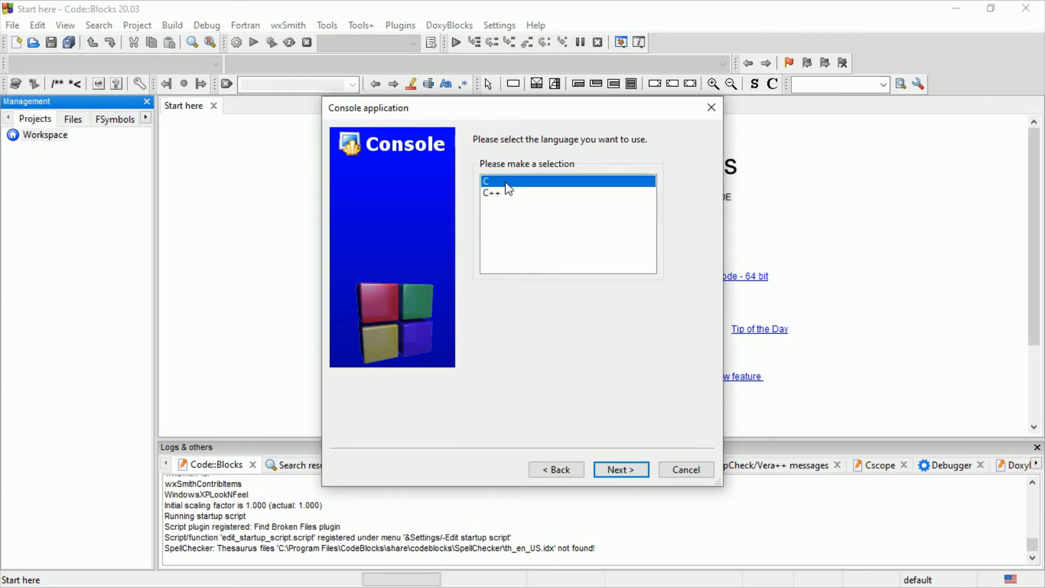
pyautogui.click(619, 469)
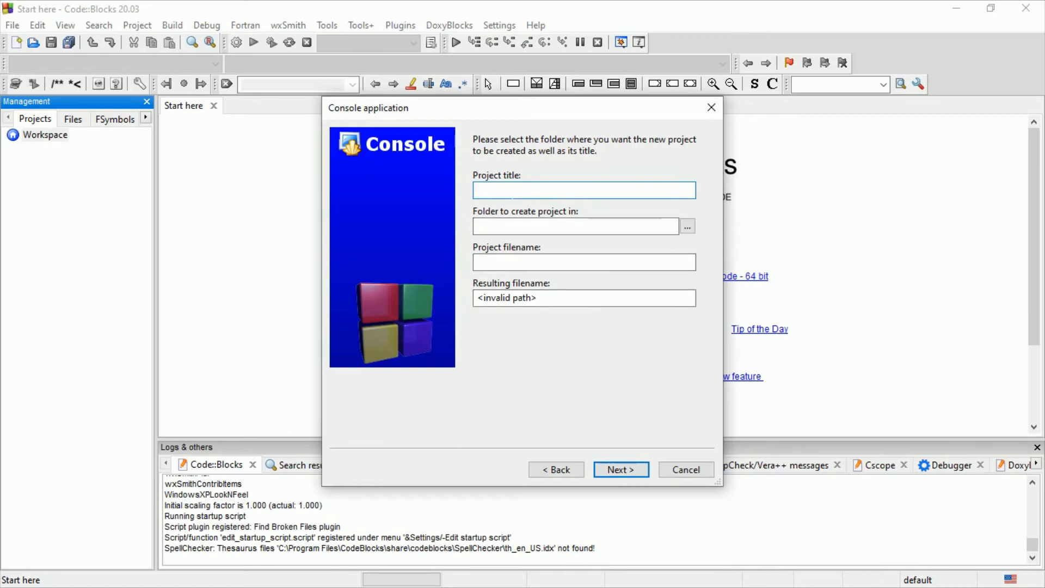
pyautogui.write('hello')
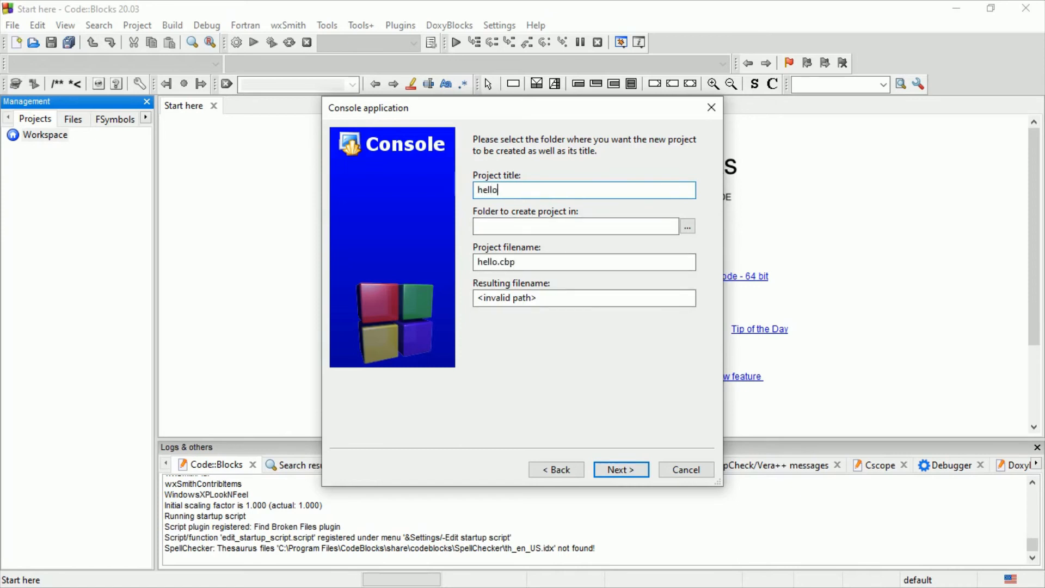
pyautogui.write('world')
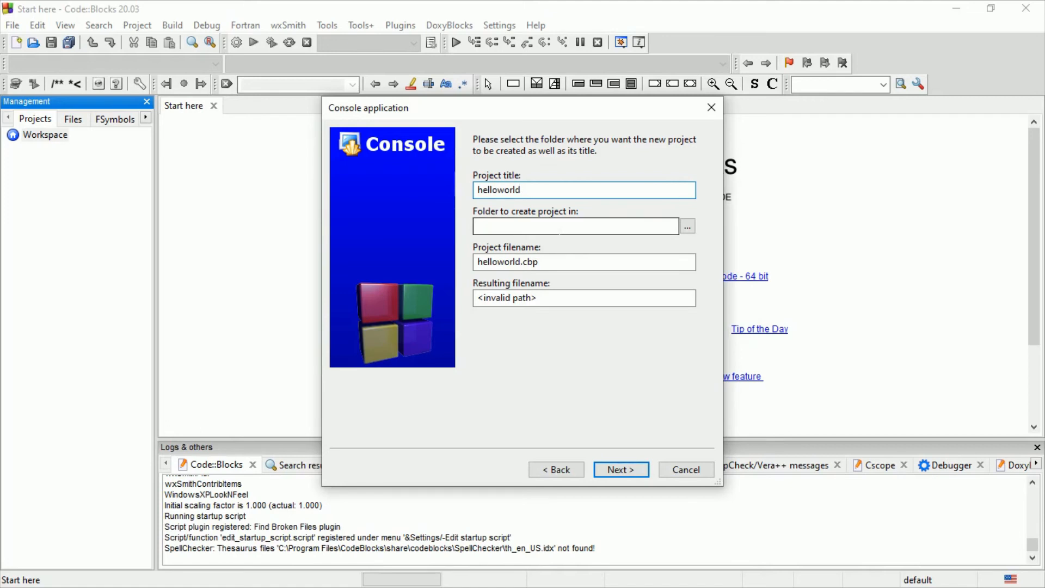
# - Create a folder named Program on the Desktop and select it as the location for the new project
pyautogui.press('Tab')
pyautogui.press('Tab')
pyautogui.press('space')
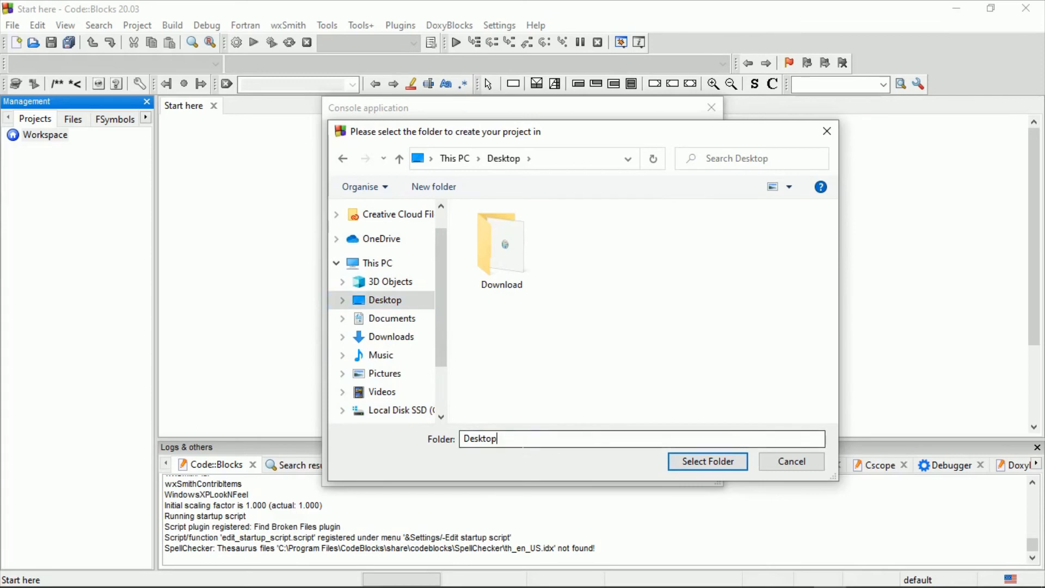
pyautogui.doubleClick(474, 439)
pyautogui.press('BackSpace')
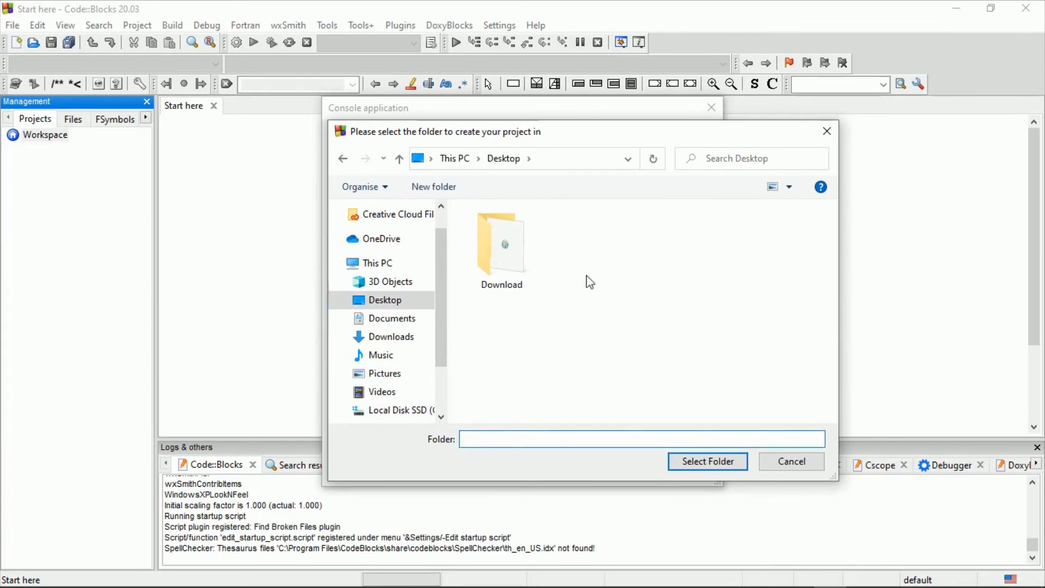
pyautogui.rightClick(588, 275)
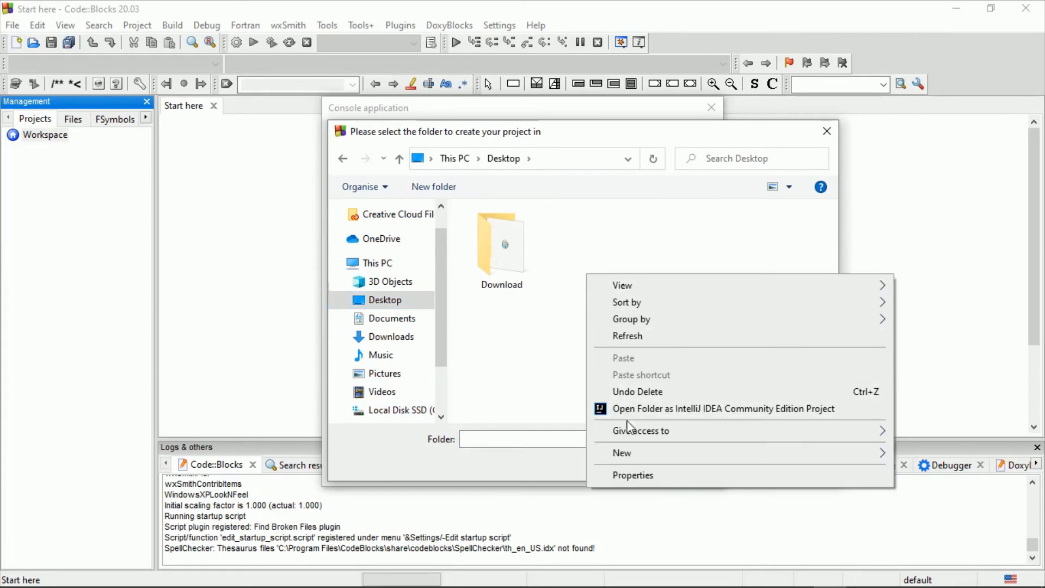
pyautogui.moveTo(638, 455)
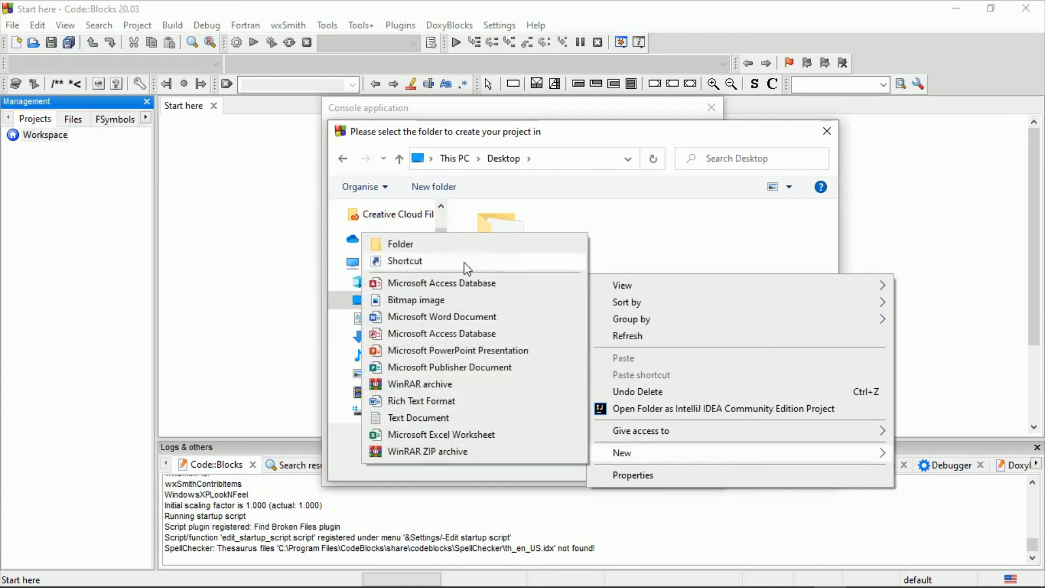
pyautogui.click(460, 244)
pyautogui.press('BackSpace')
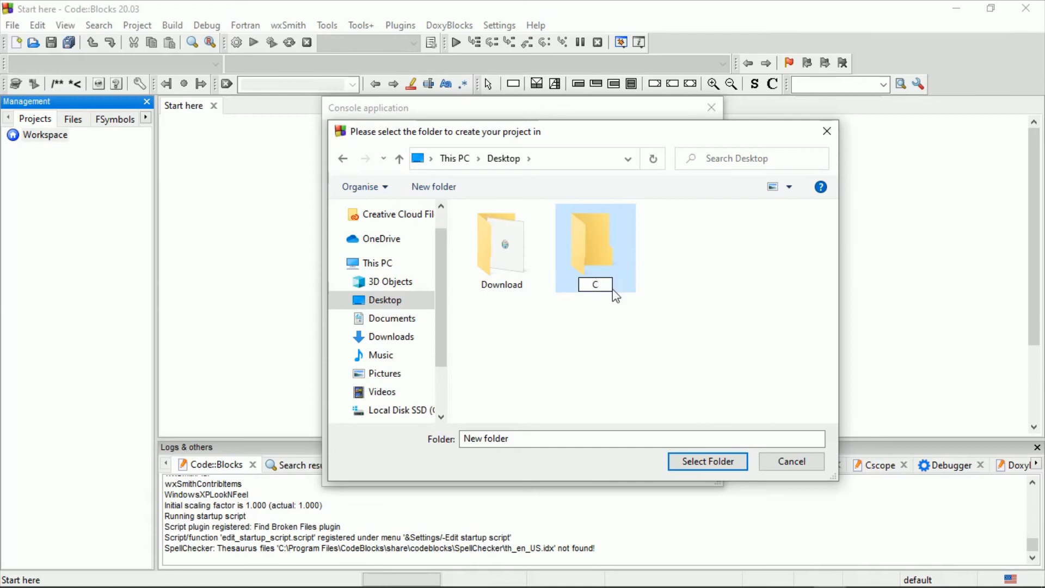
pyautogui.write('Pr')
pyautogui.press('BackSpace')
pyautogui.press('BackSpace')
pyautogui.write('am')
pyautogui.press('Return')
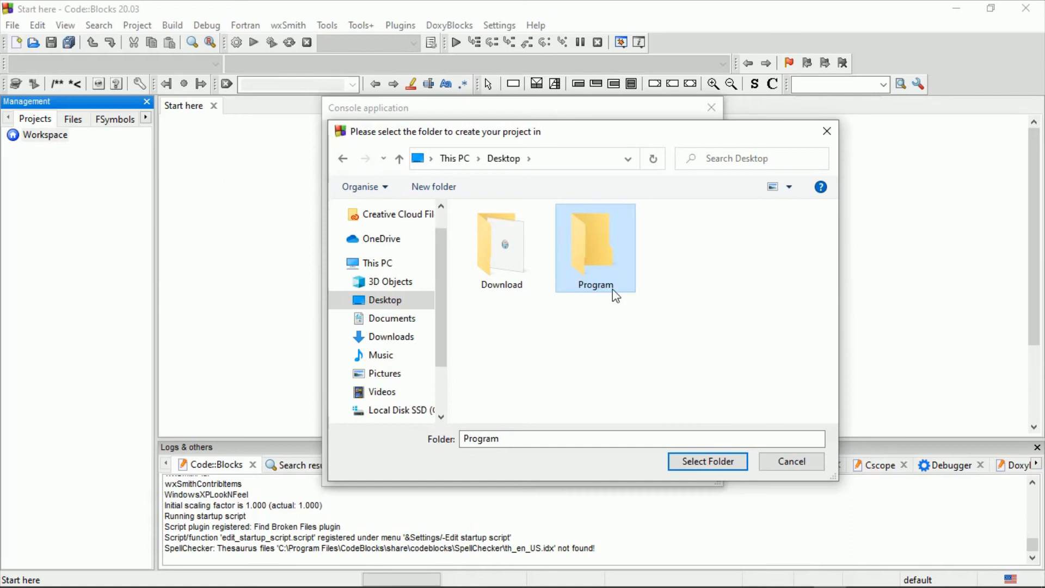
pyautogui.click(697, 463)
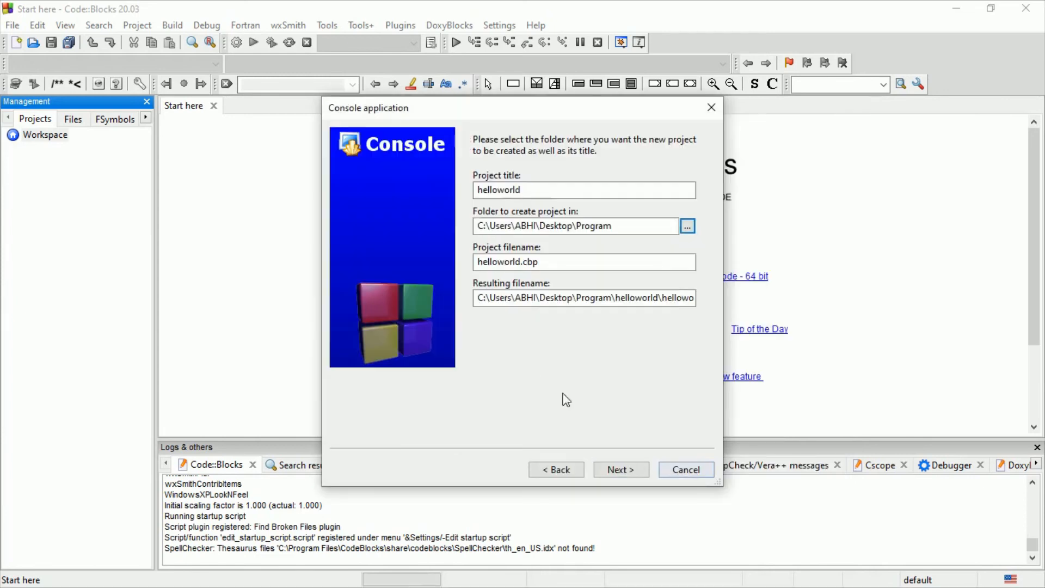
# - Create the project with the GNU GCC Compiler and both Debug and Release configurations, and expand its Sources folder
pyautogui.click(612, 471)
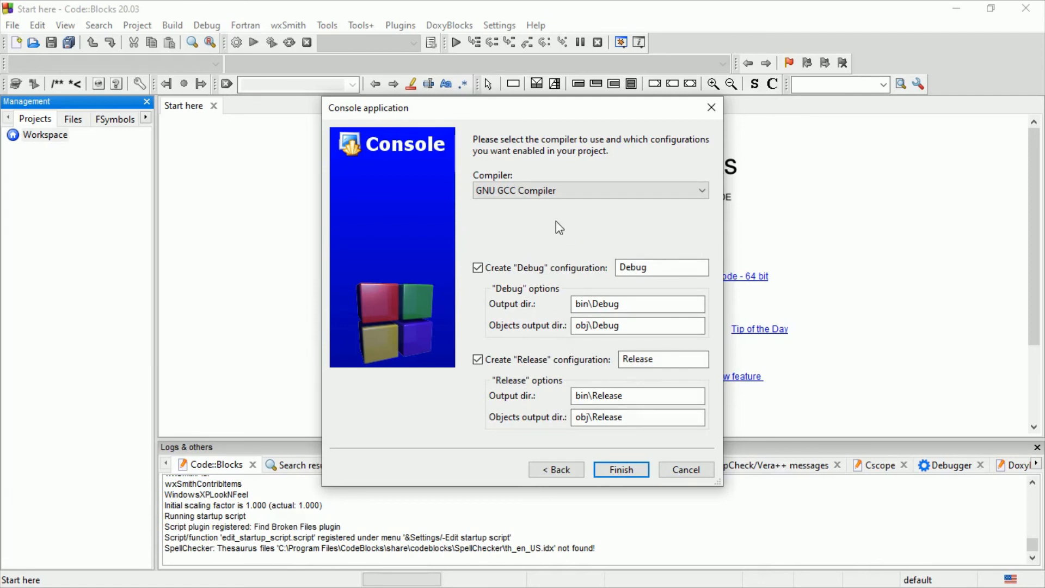
pyautogui.click(699, 193)
pyautogui.click(691, 190)
pyautogui.click(627, 474)
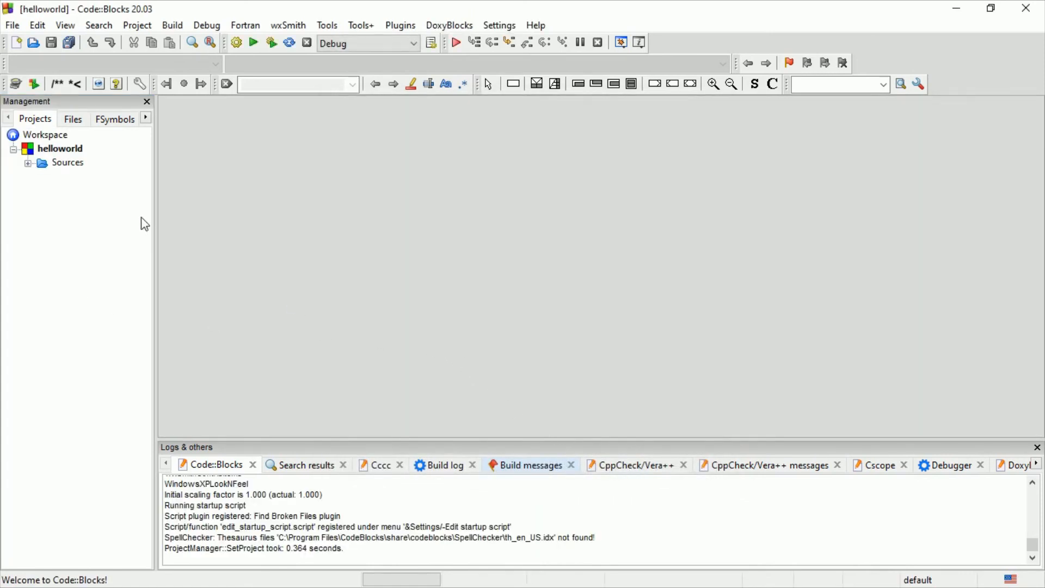
pyautogui.click(28, 165)
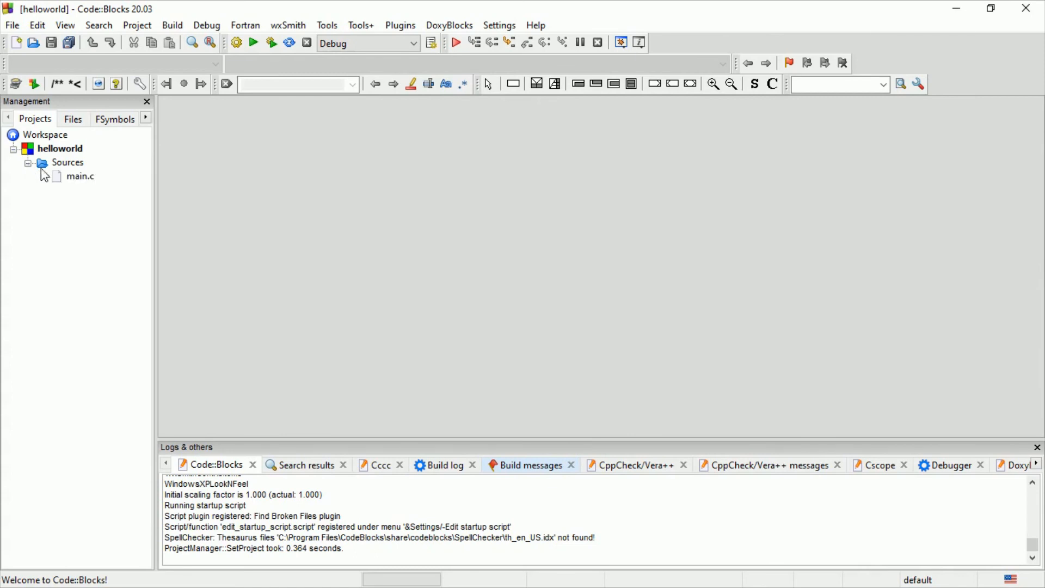
# - Open main.c from the project's Sources folder and review its default Hello world code
pyautogui.click(80, 178)
pyautogui.doubleClick(84, 183)
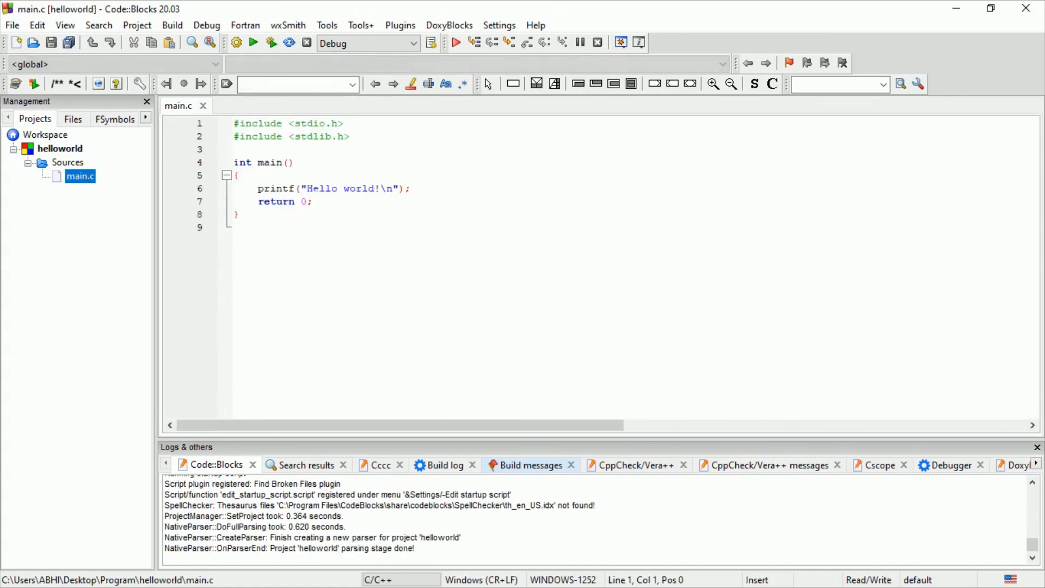
pyautogui.moveTo(234, 123); pyautogui.dragTo(360, 215)
pyautogui.click(328, 215)
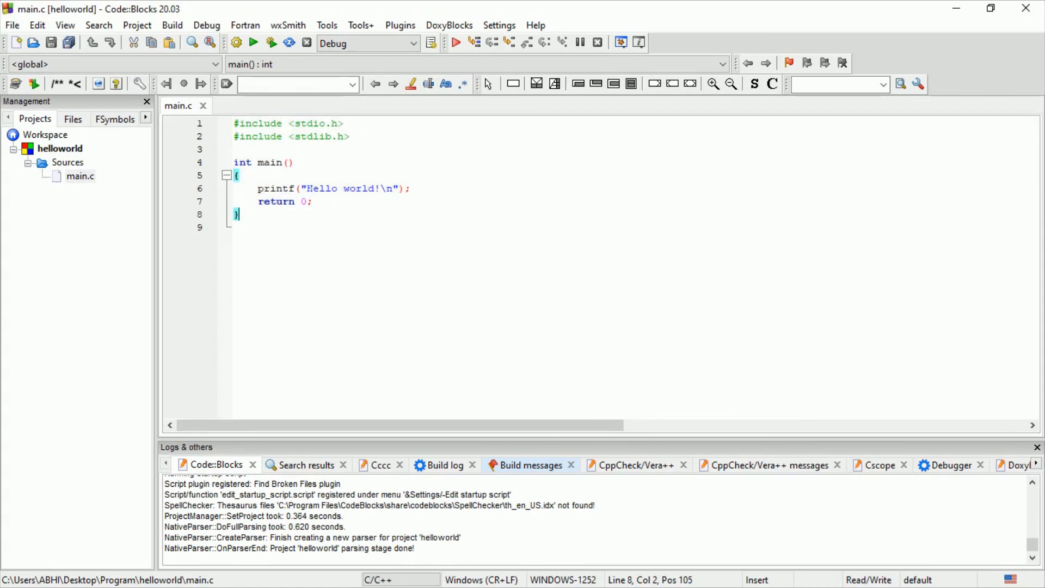
# - Replace the text in the printf statement of main.c with " WELCOME TO ABNIKS!!!!", dropping the newline escape
pyautogui.click(394, 189)
pyautogui.press('BackSpace')
pyautogui.press('BackSpace')
pyautogui.press('BackSpace')
pyautogui.press('BackSpace')
pyautogui.press('BackSpace')
pyautogui.press('BackSpace')
pyautogui.press('BackSpace')
pyautogui.press('BackSpace')
pyautogui.press('BackSpace')
pyautogui.press('BackSpace')
pyautogui.press('BackSpace')
pyautogui.press('BackSpace')
pyautogui.press('BackSpace')
pyautogui.write('WELC')
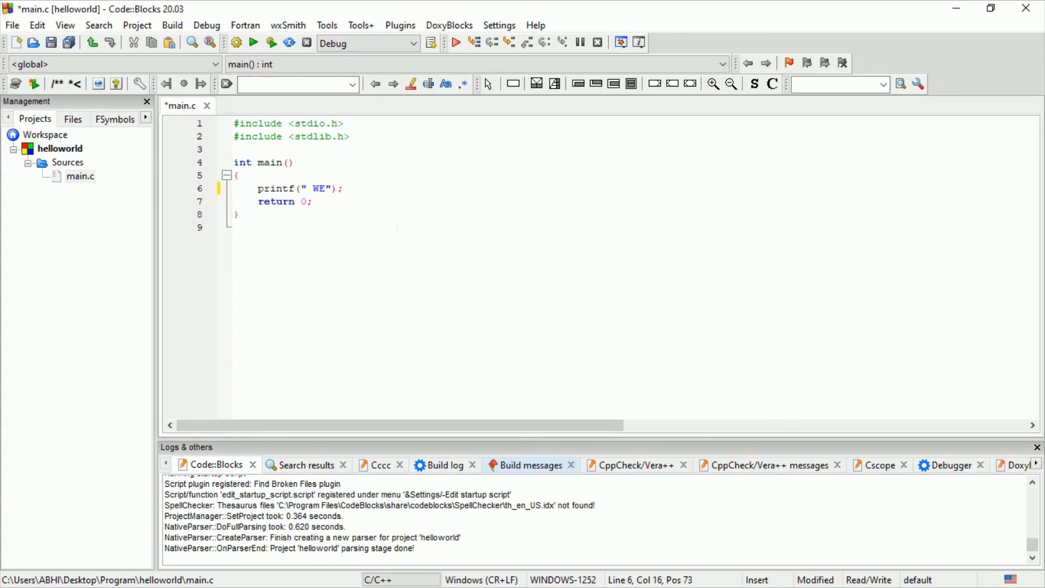
pyautogui.write('OME TO ABNIK')
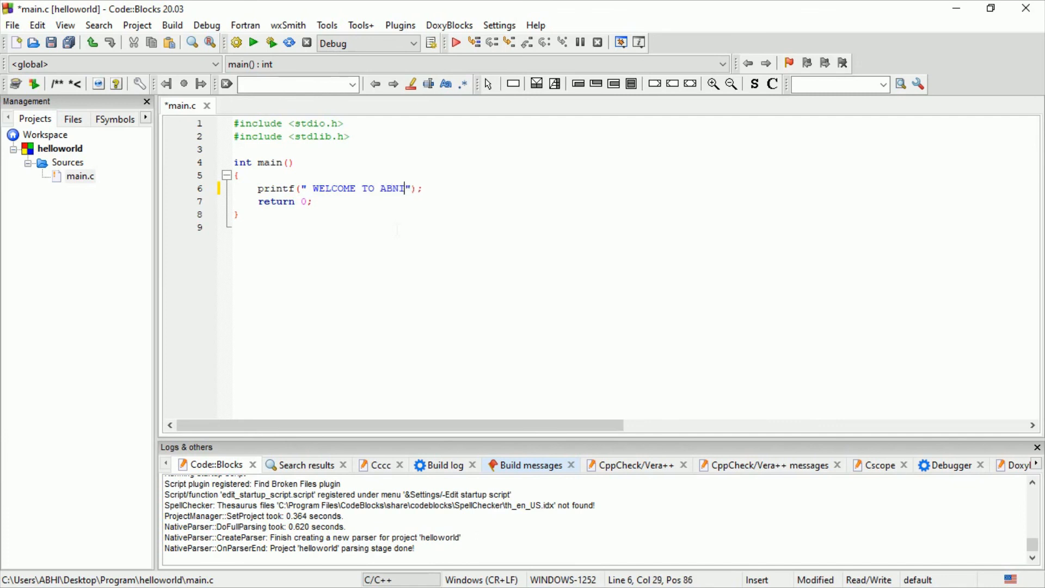
pyautogui.write('S')
pyautogui.press('BackSpace')
pyautogui.write('!!!!')
# - Build and run the helloworld project with the edited main.c
pyautogui.click(397, 246)
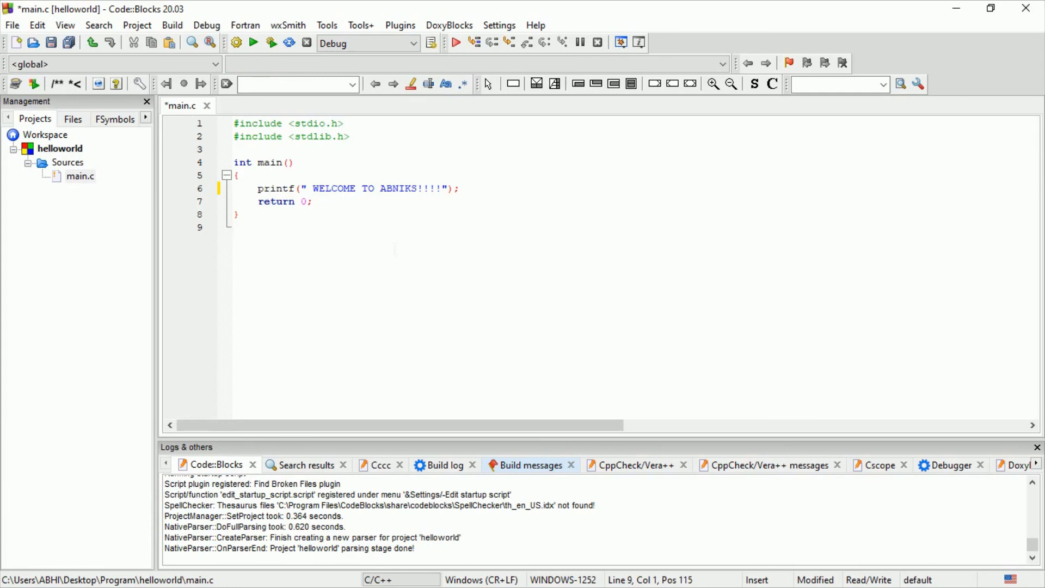
pyautogui.click(271, 42)
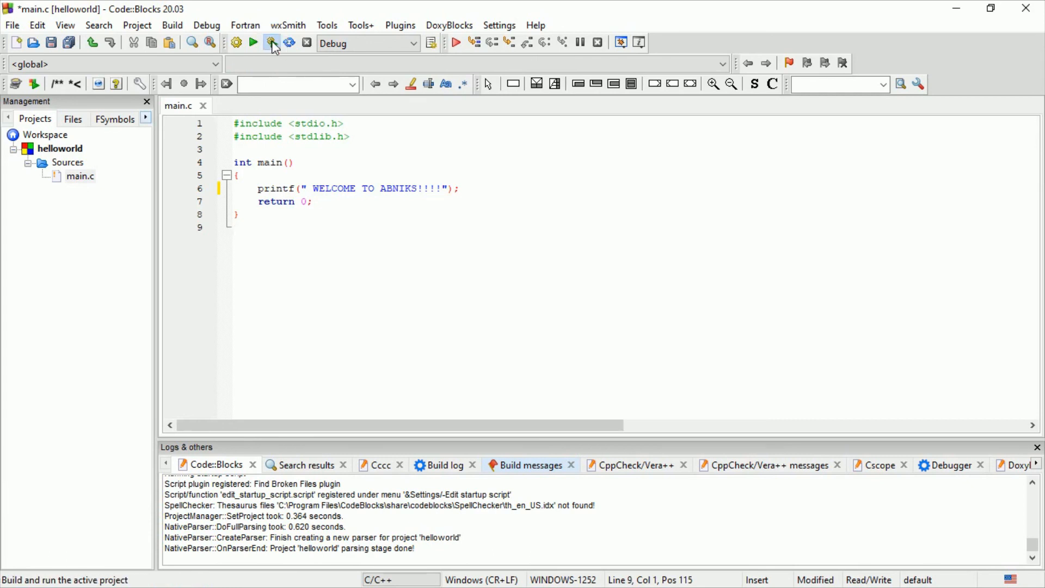